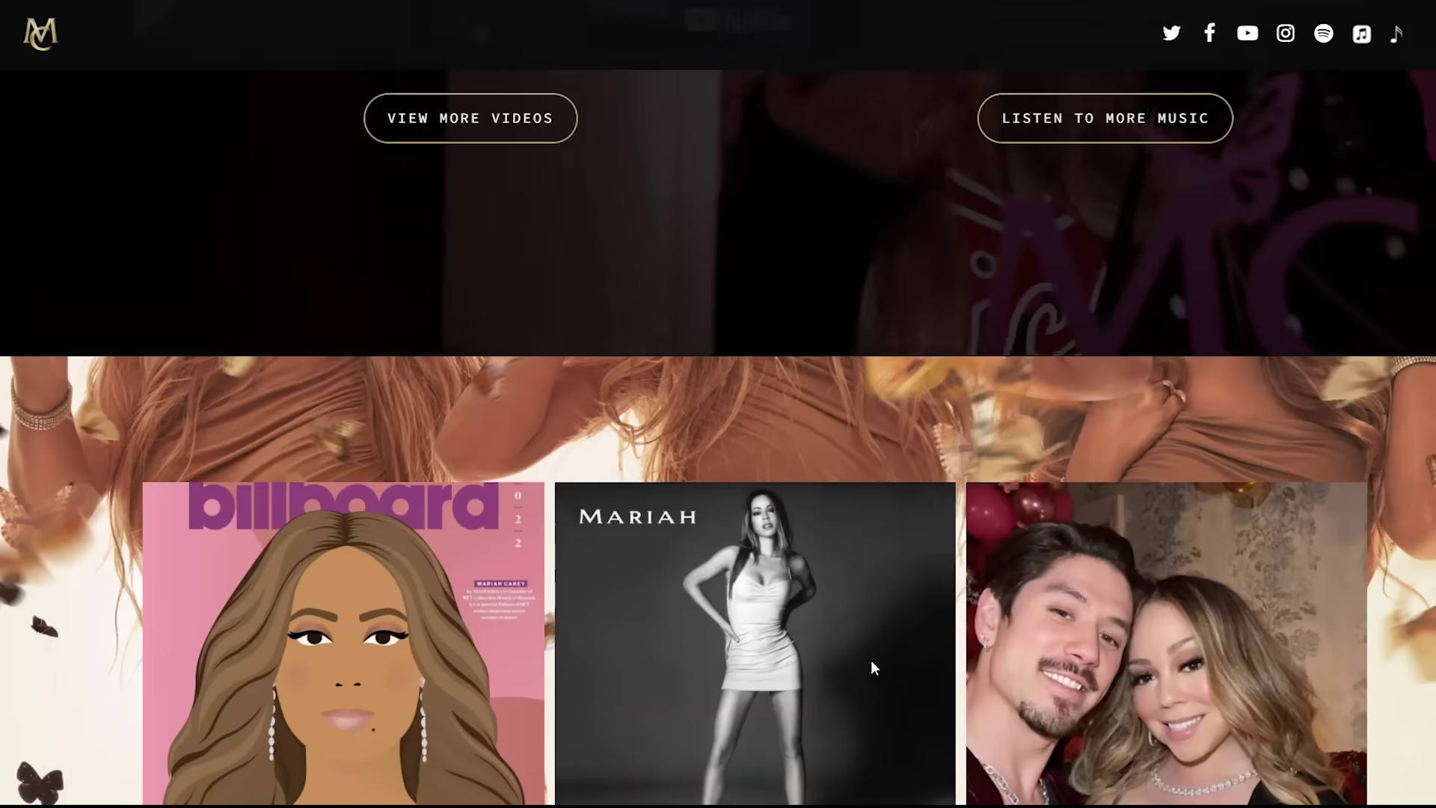
pyautogui.scroll(-5, 871, 660)
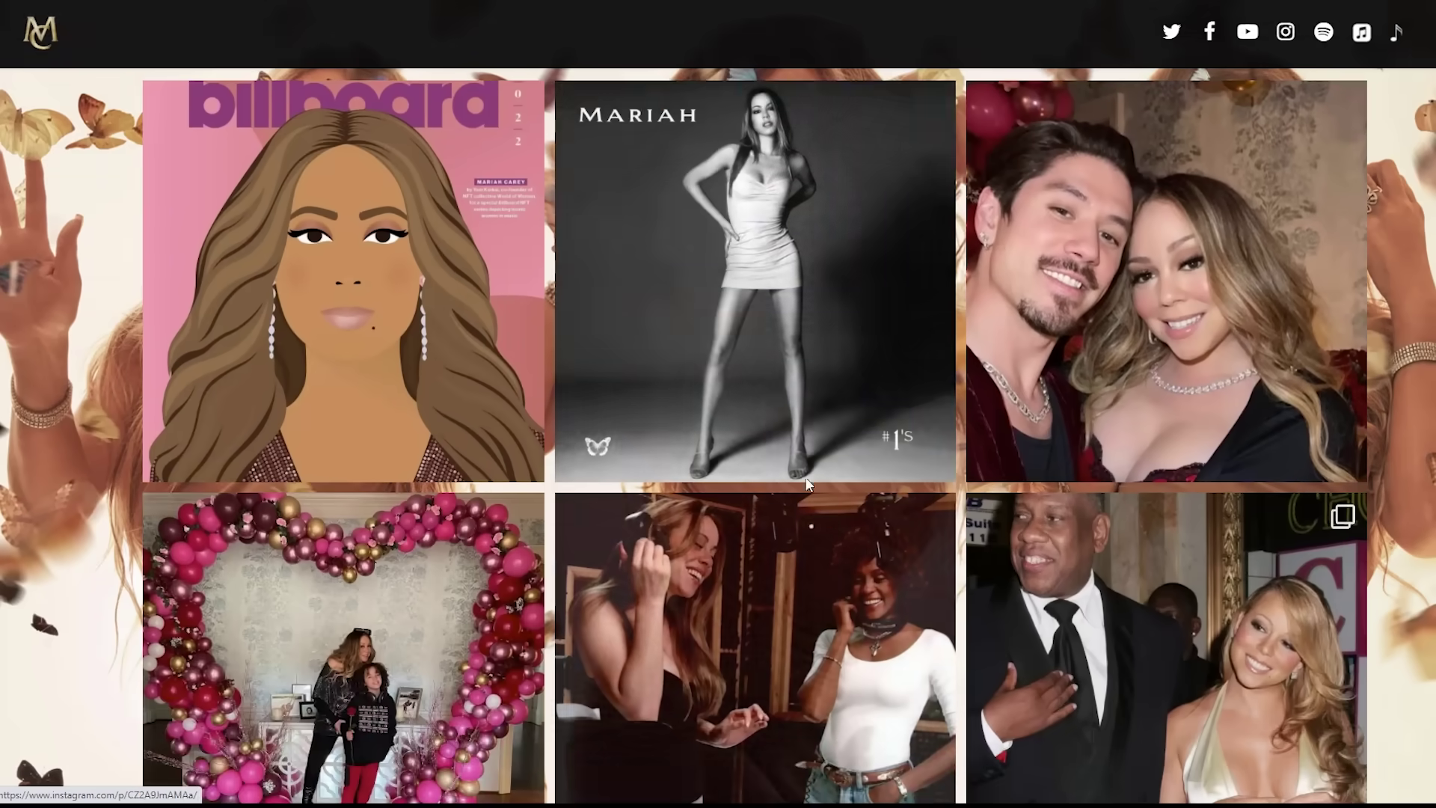
# Step: Scroll to the example site's Instagram grid, open a photo's post, then scroll the blog's front page
pyautogui.click(808, 479)
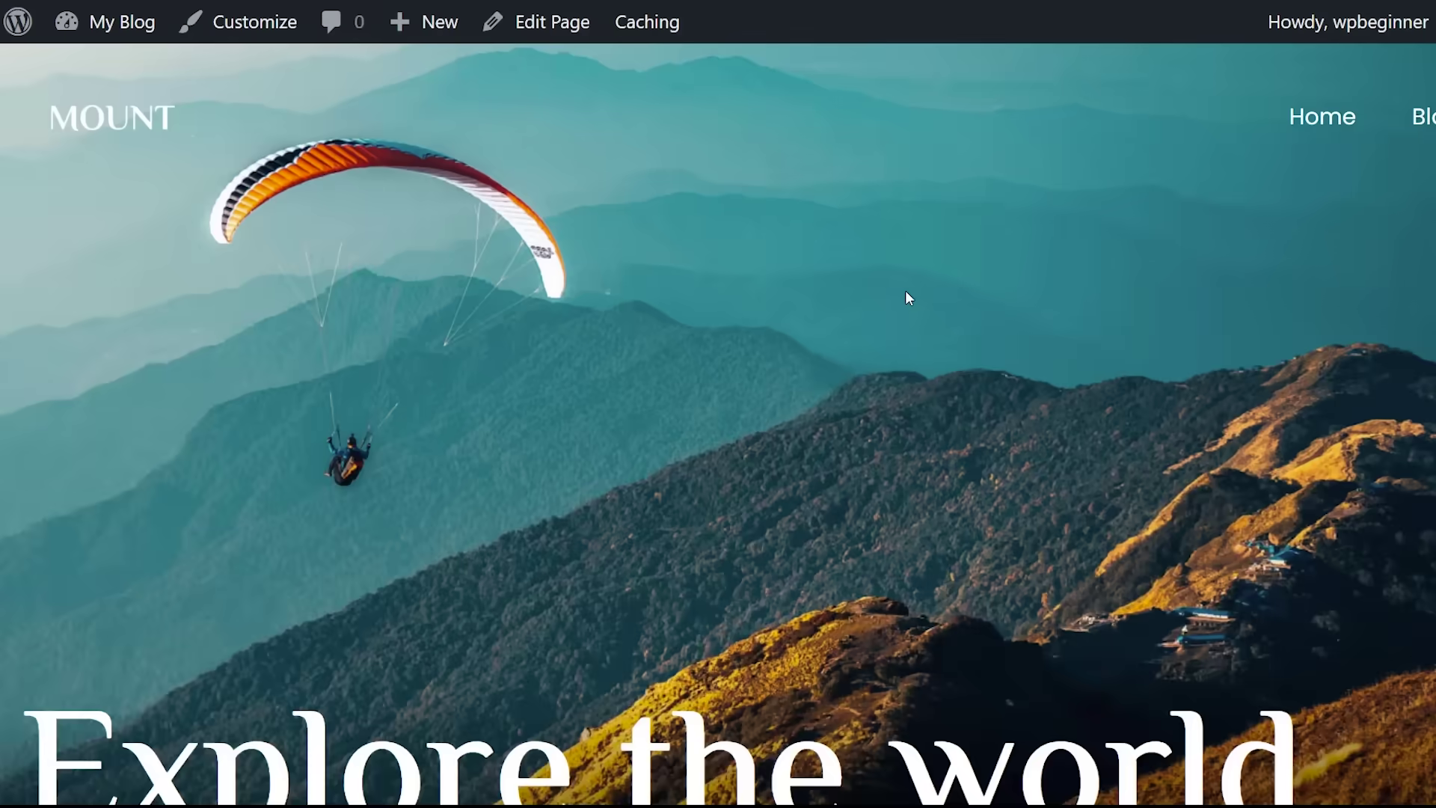
pyautogui.scroll(-8, 907, 298)
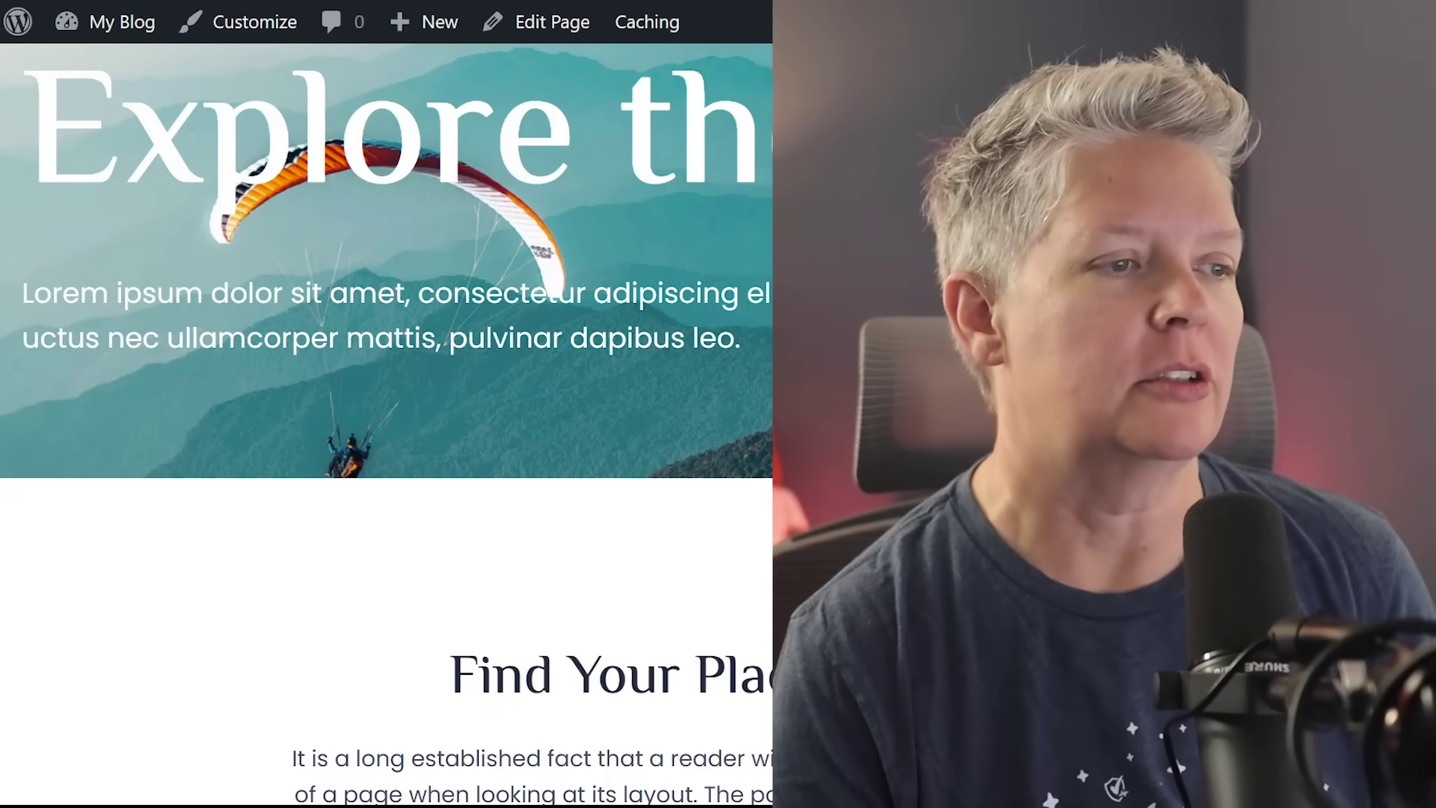
pyautogui.scroll(-3, 386, 419)
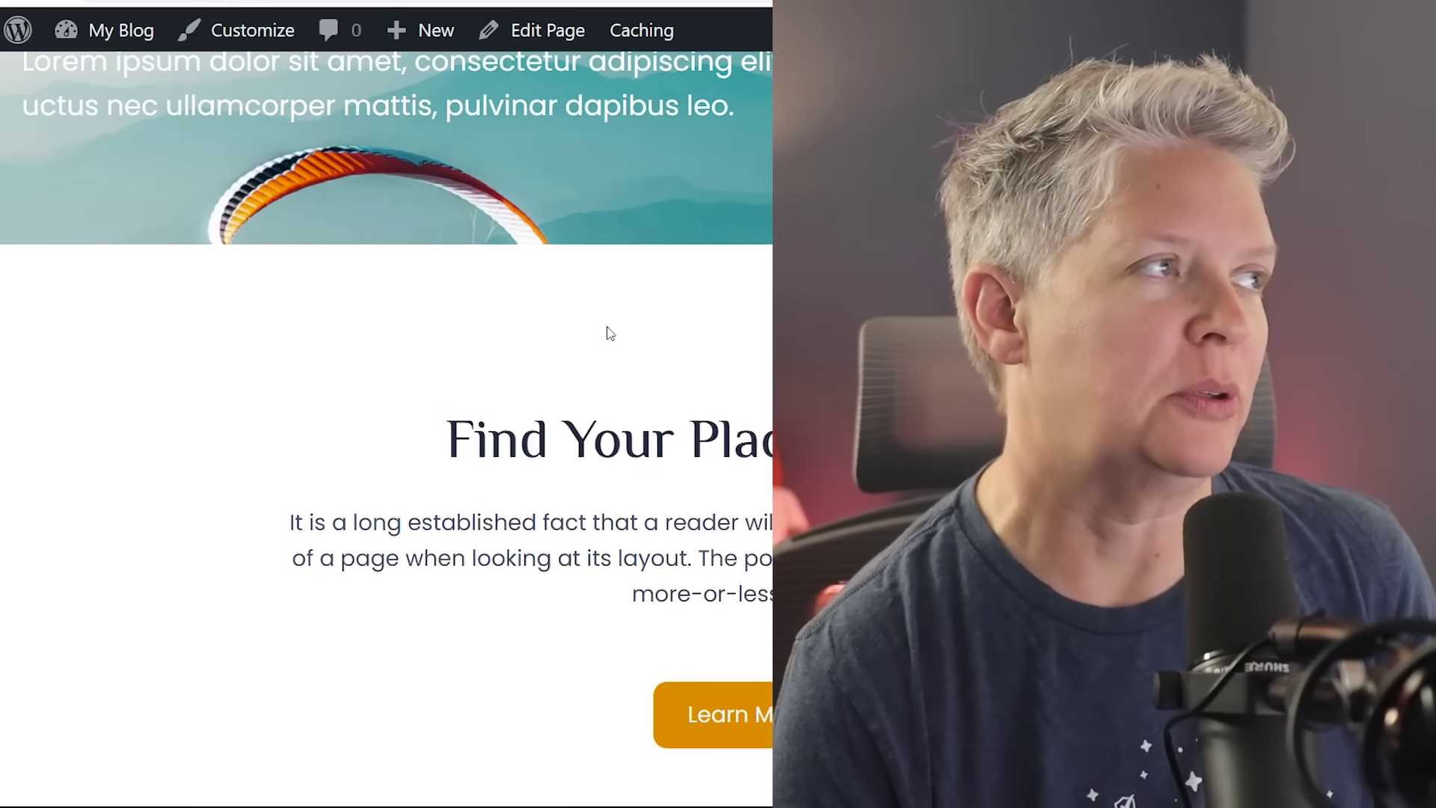
# Step: Search Plugins > Add New for 'smash balloon social', then install and activate the Social Photo Feed plugin
pyautogui.click(102, 14)
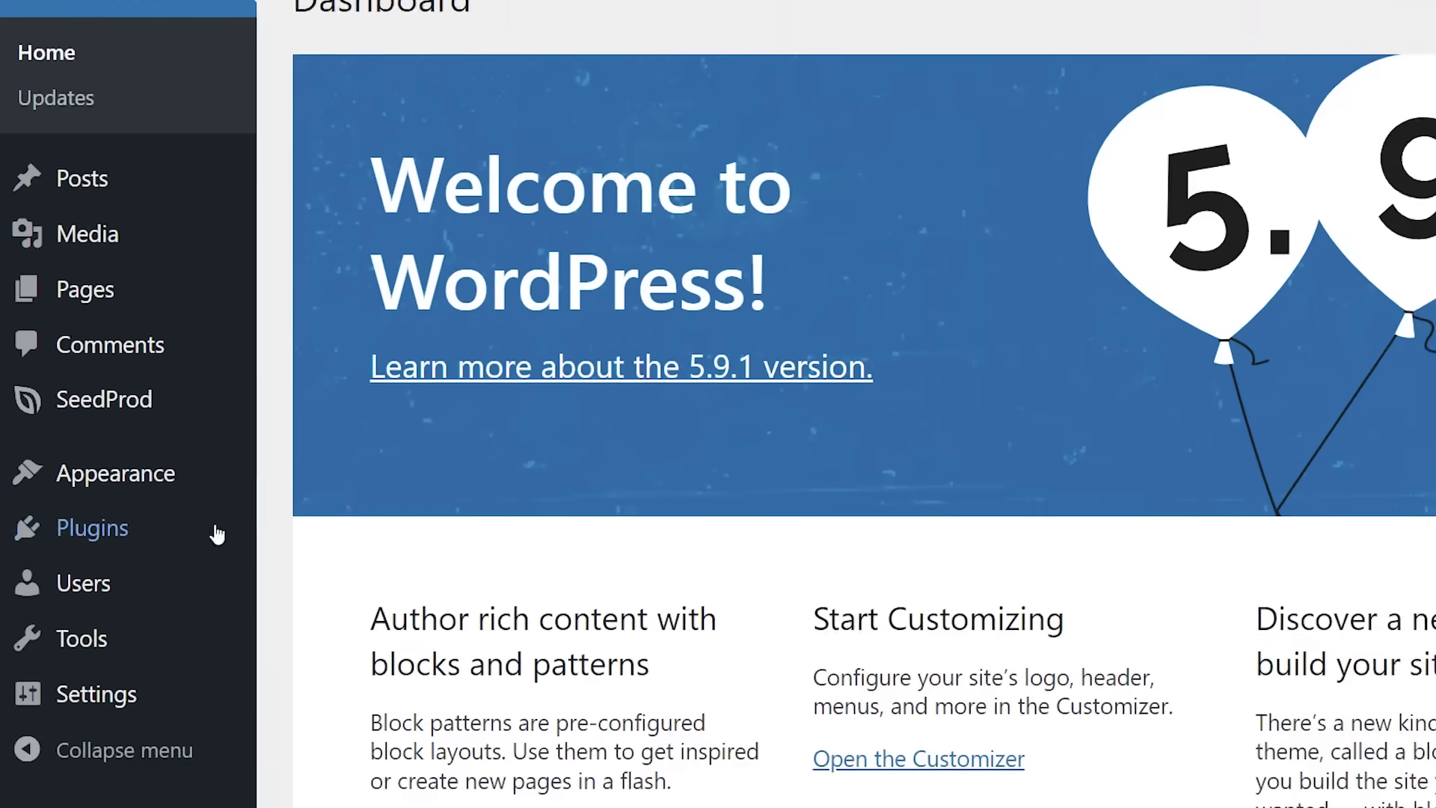
pyautogui.moveTo(96, 576)
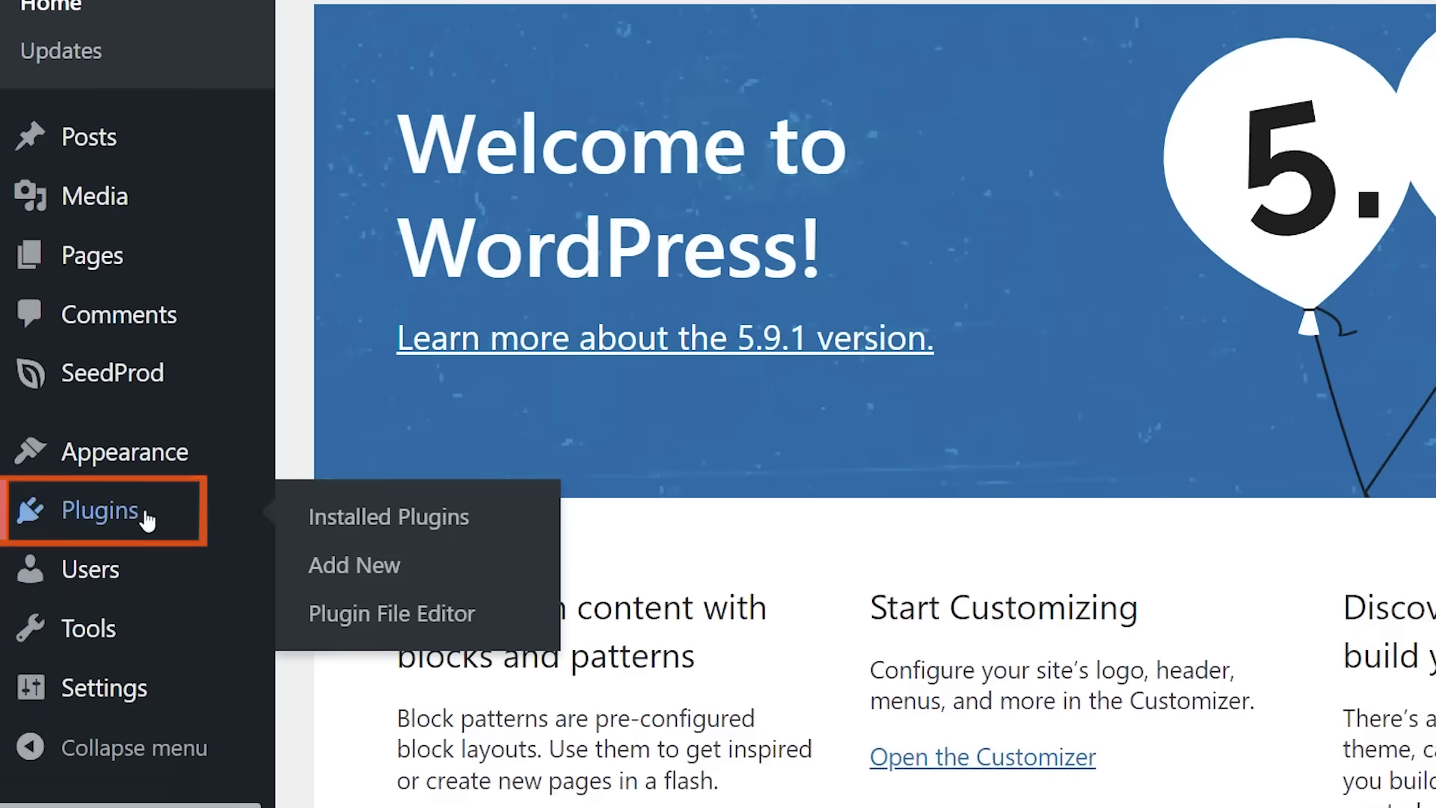
pyautogui.click(335, 579)
pyautogui.click(1086, 192)
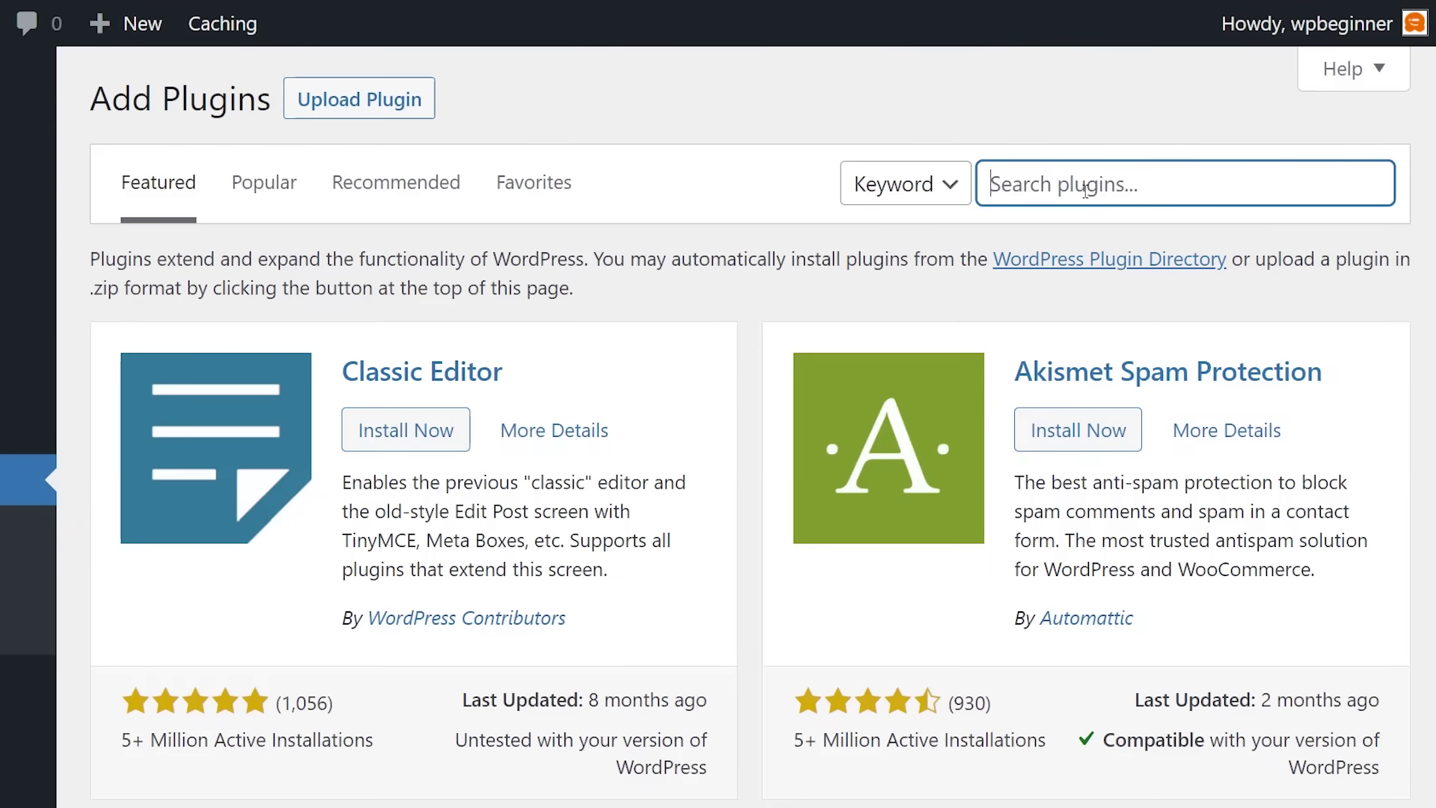
pyautogui.write('smash balloon ')
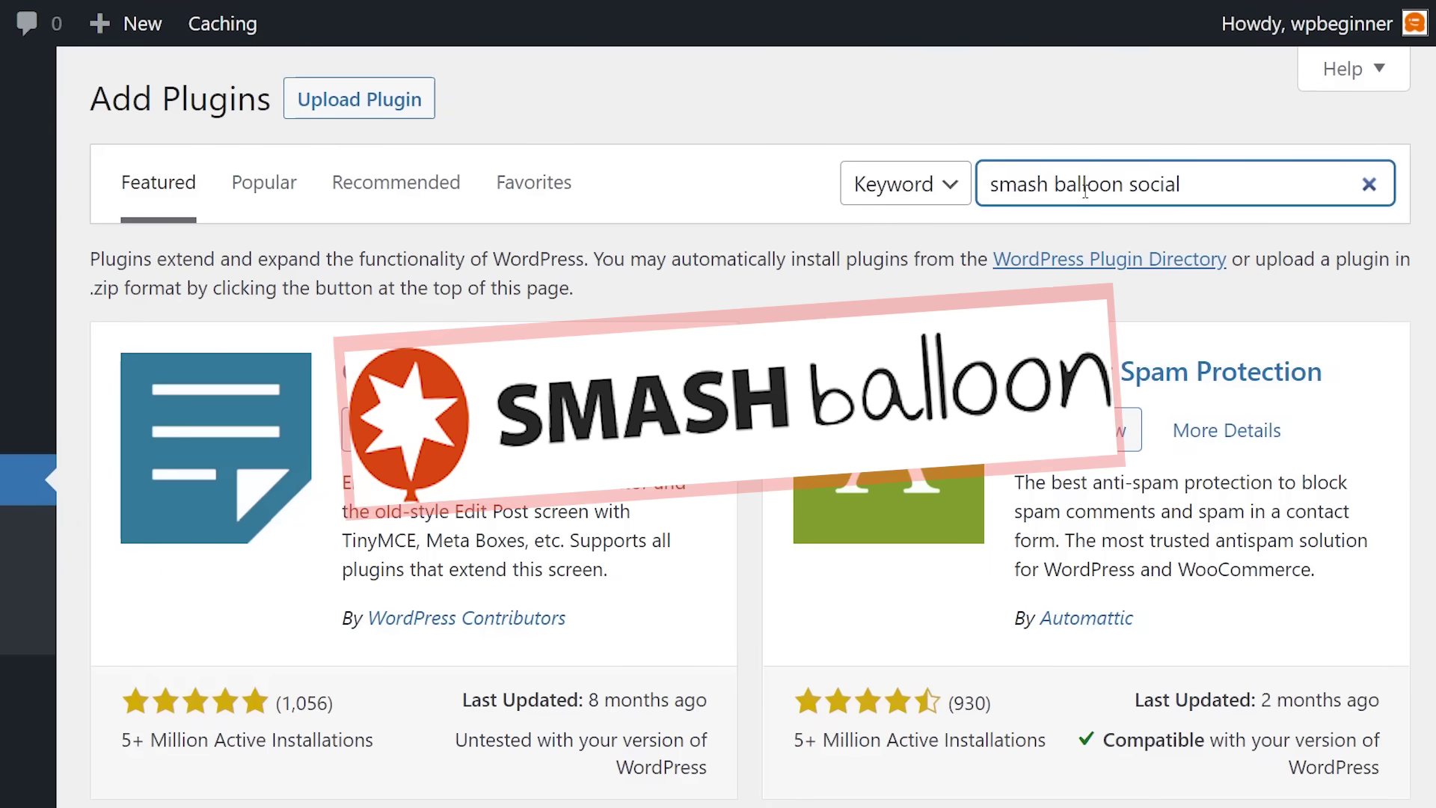
pyautogui.write('social')
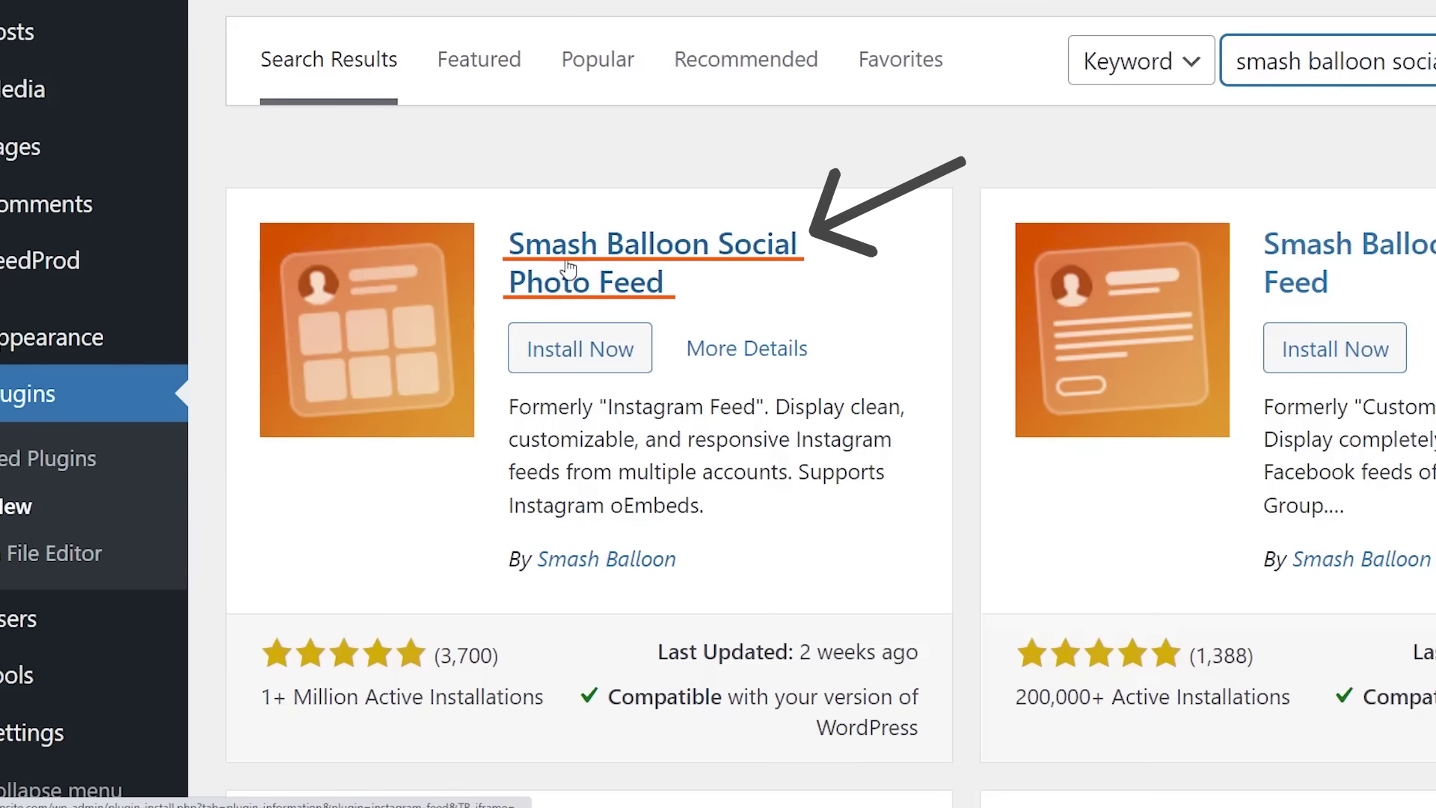
pyautogui.click(582, 348)
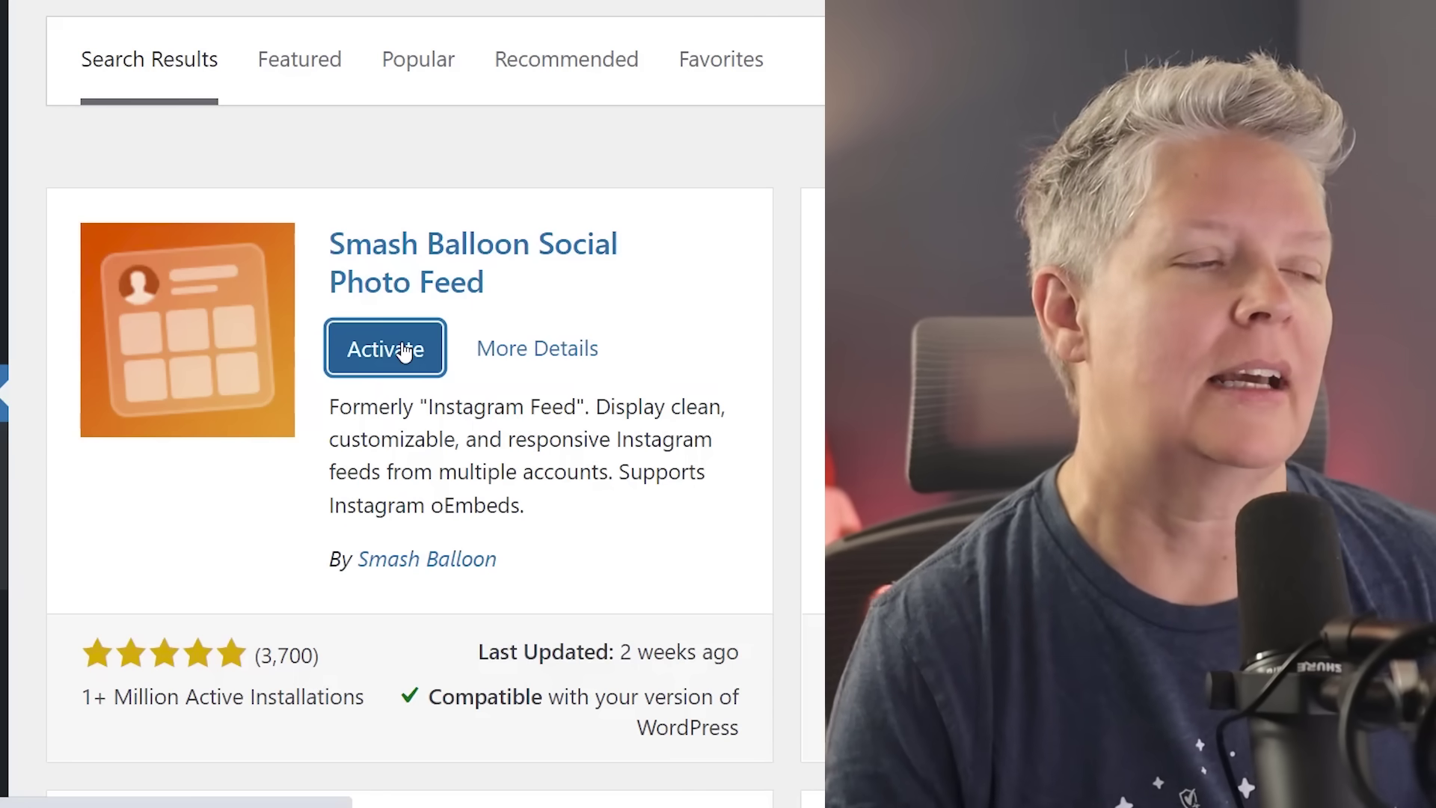
pyautogui.click(404, 350)
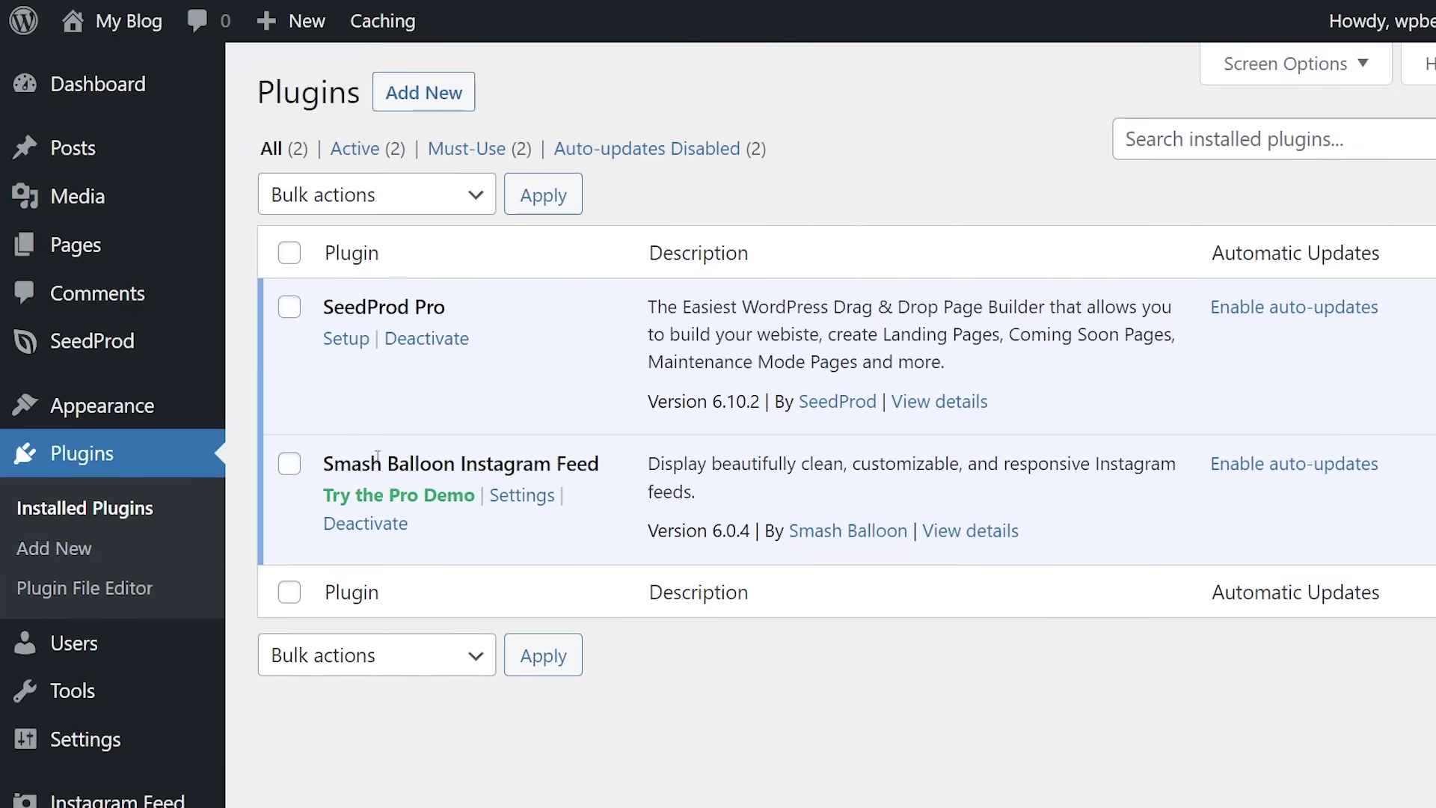
# Step: Connect an Instagram account via Add Source in Instagram Feed settings, then go to All Feeds
pyautogui.scroll(-2, 189, 465)
pyautogui.moveTo(118, 723)
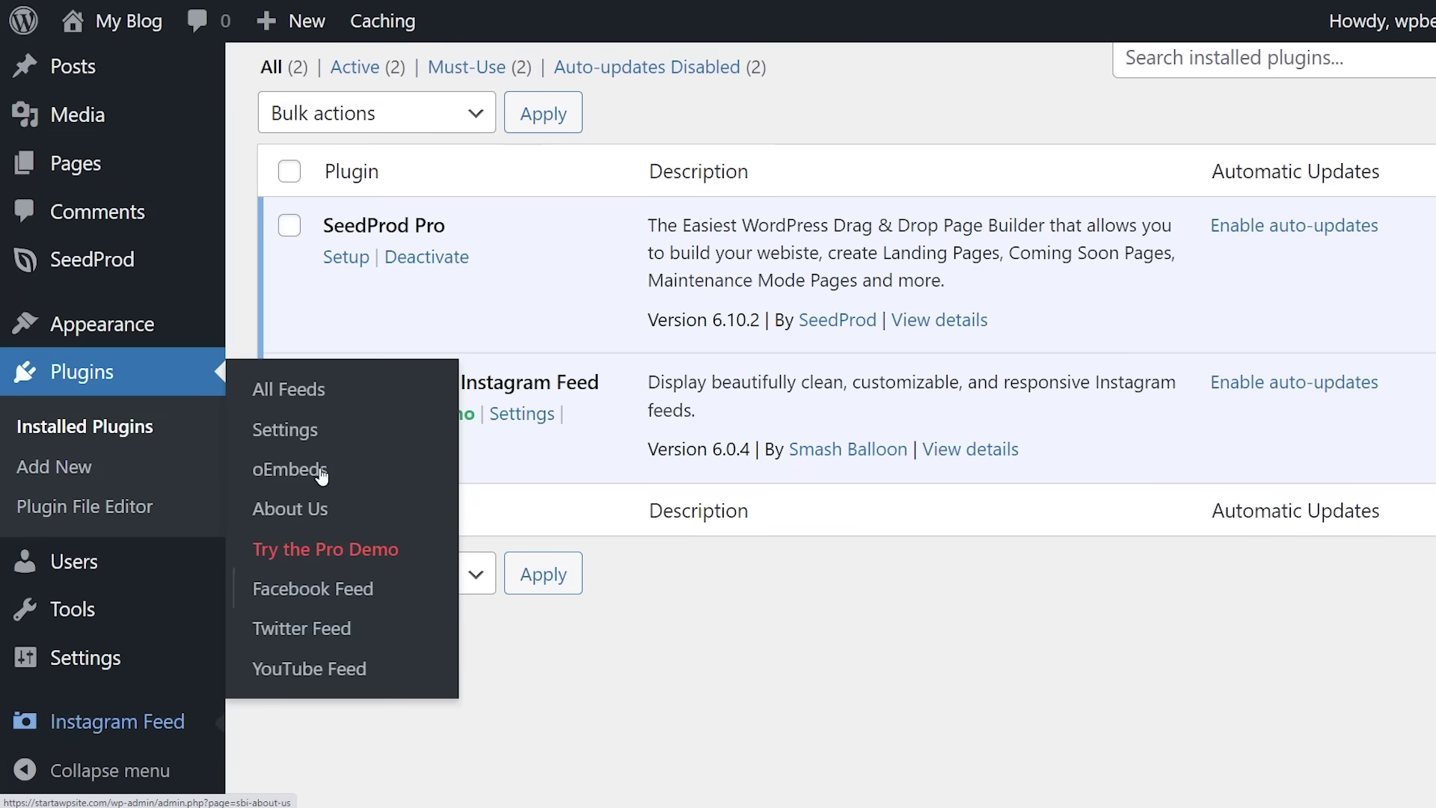
pyautogui.click(327, 430)
pyautogui.scroll(-3, 105, 432)
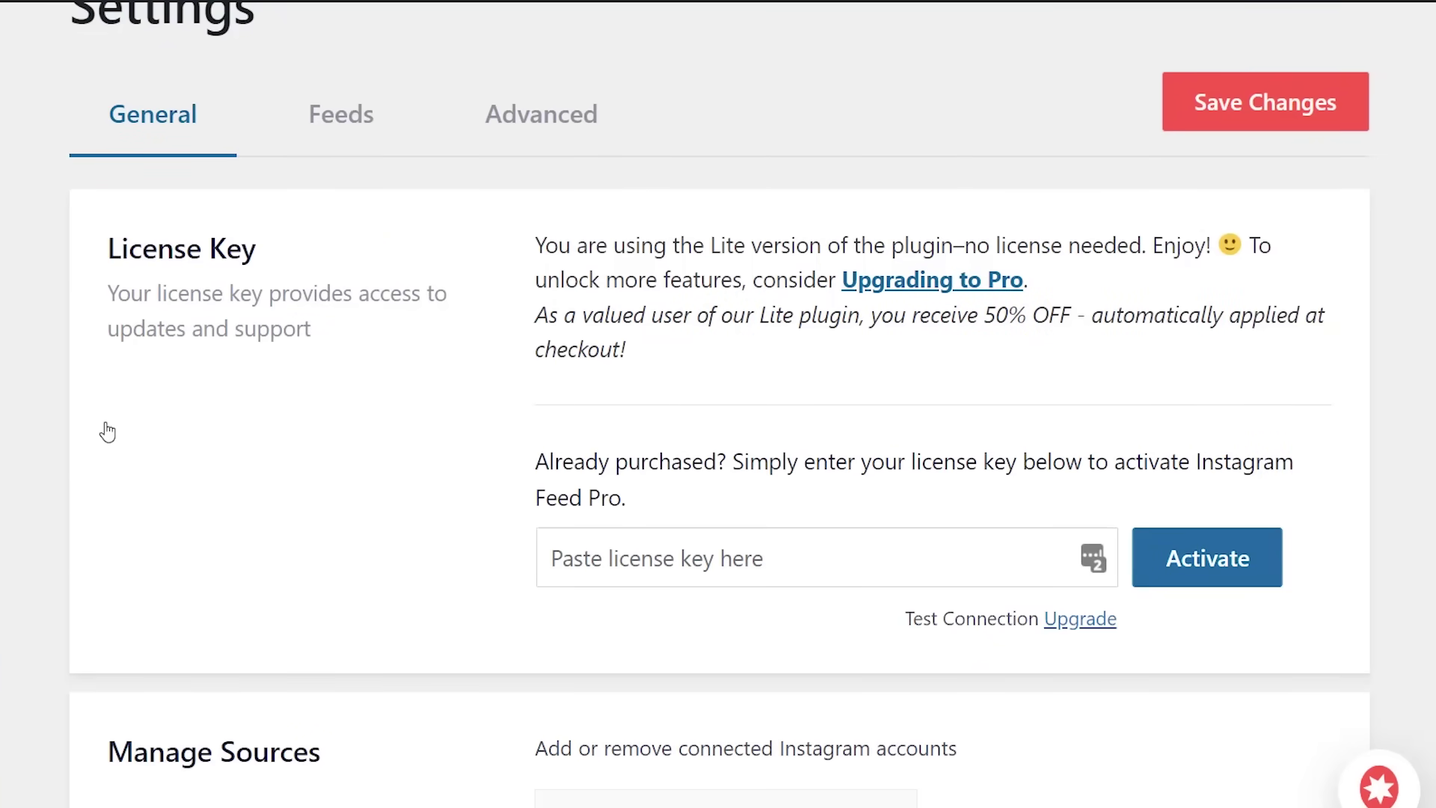
pyautogui.scroll(-5, 100, 439)
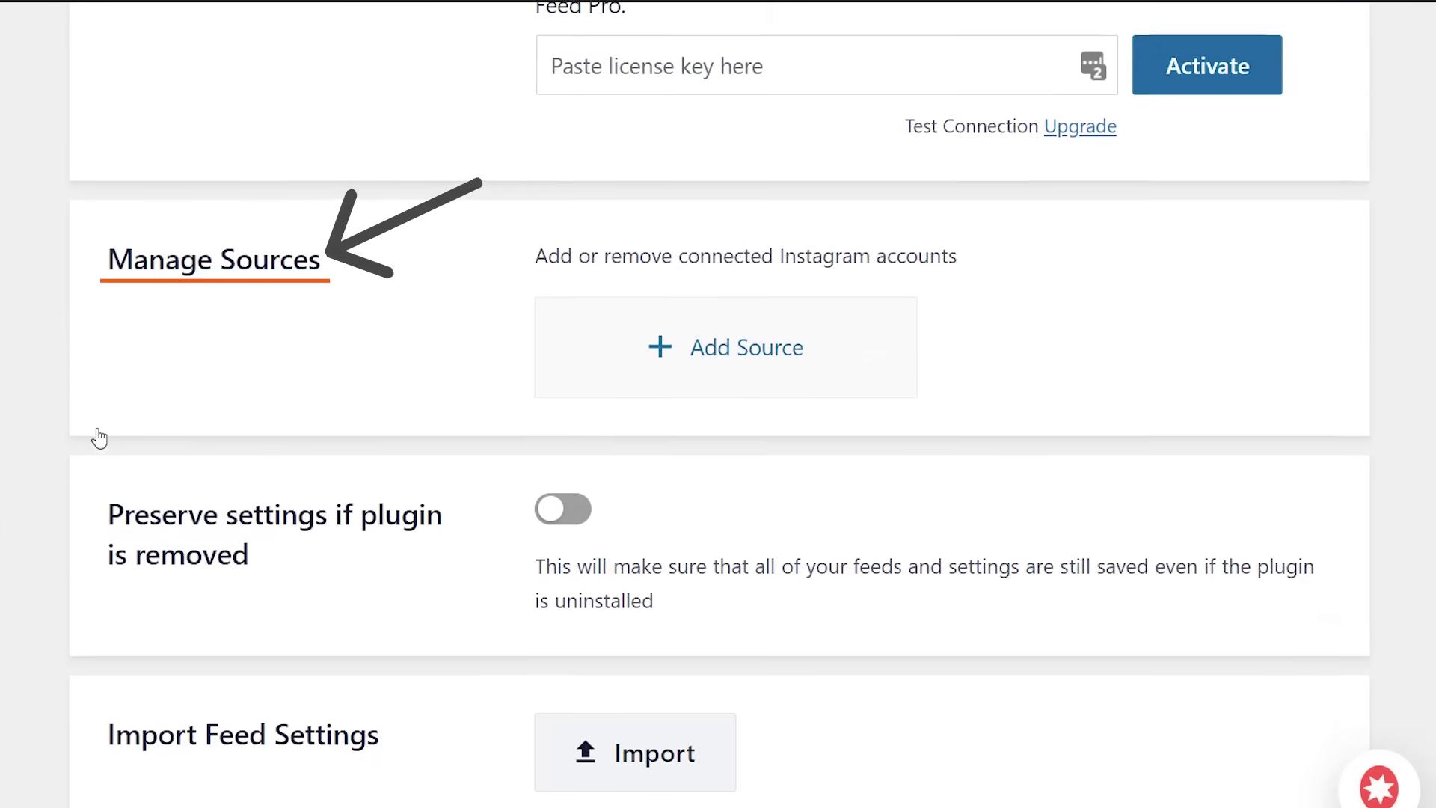
pyautogui.click(683, 303)
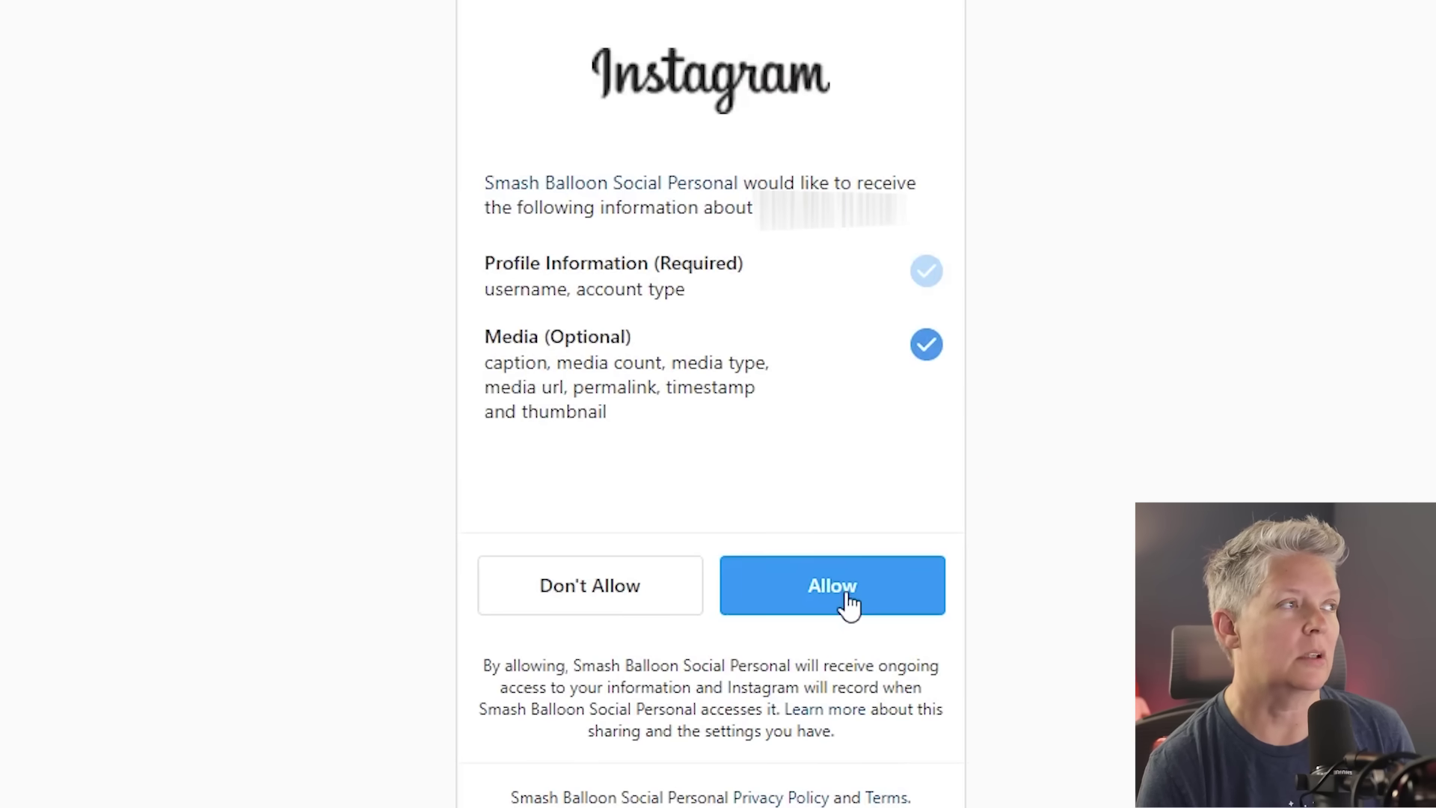
pyautogui.click(846, 596)
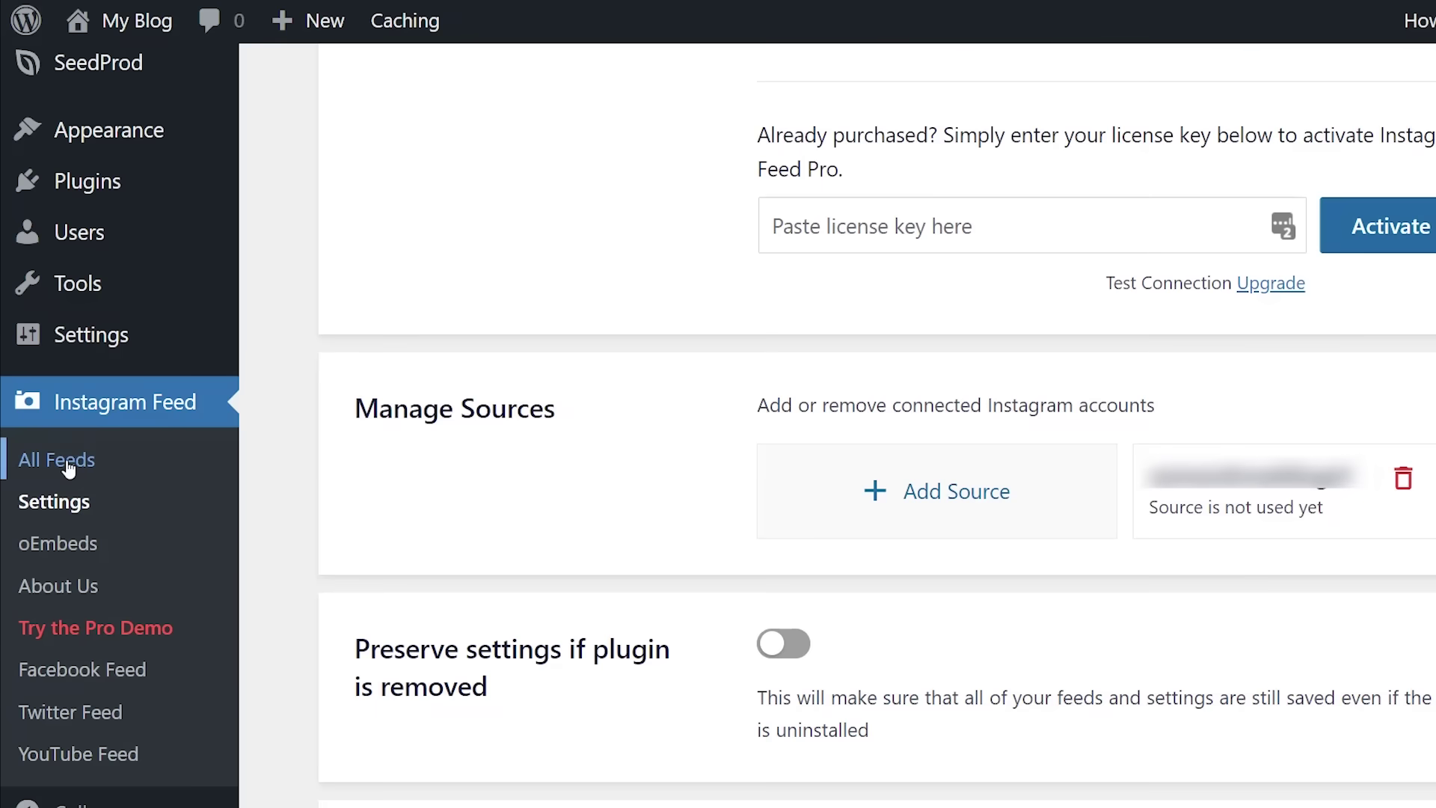
pyautogui.click(68, 464)
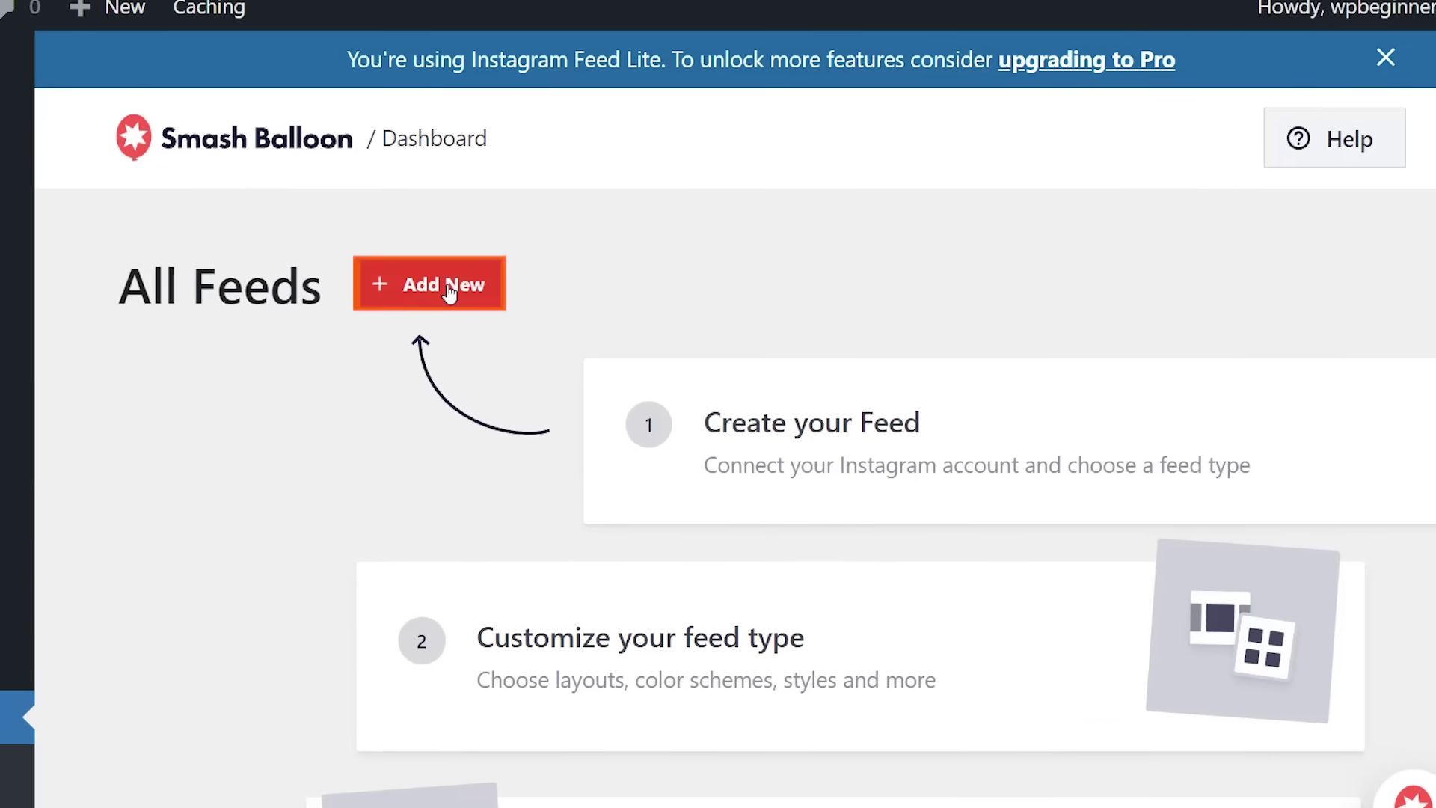
# Step: Create a new User Timeline feed with the connected Instagram account as its source
pyautogui.click(449, 292)
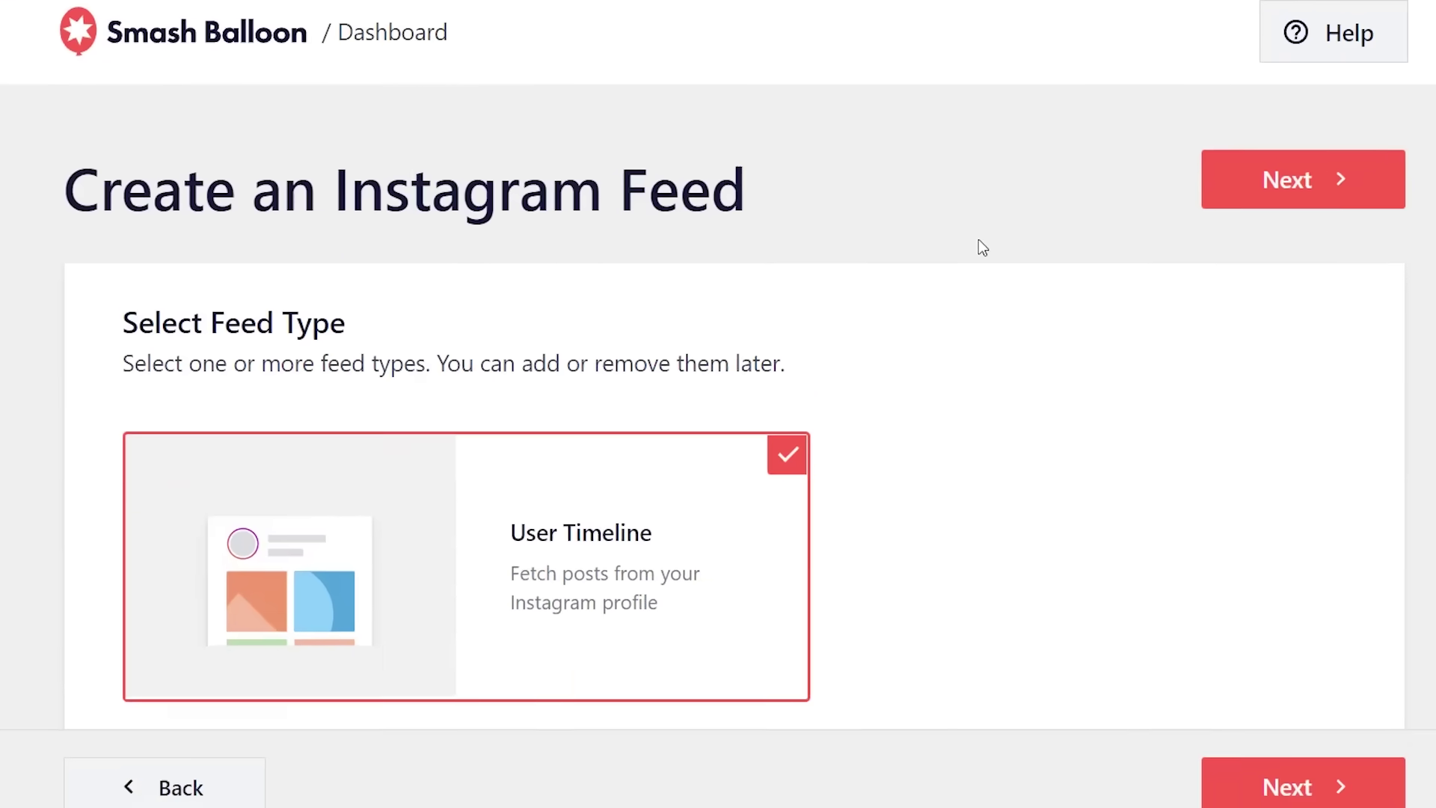
pyautogui.scroll(-3, 972, 217)
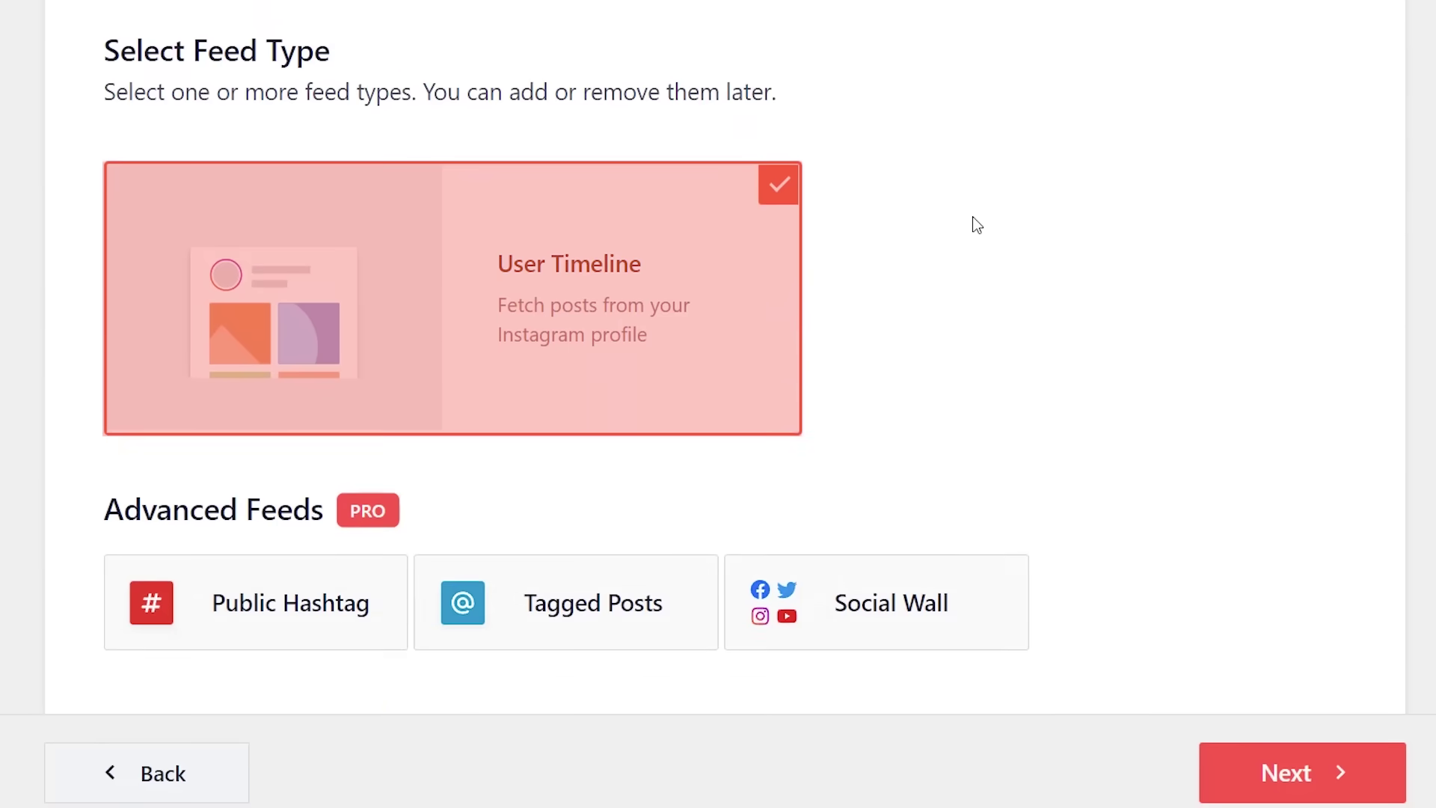
pyautogui.scroll(4, 973, 217)
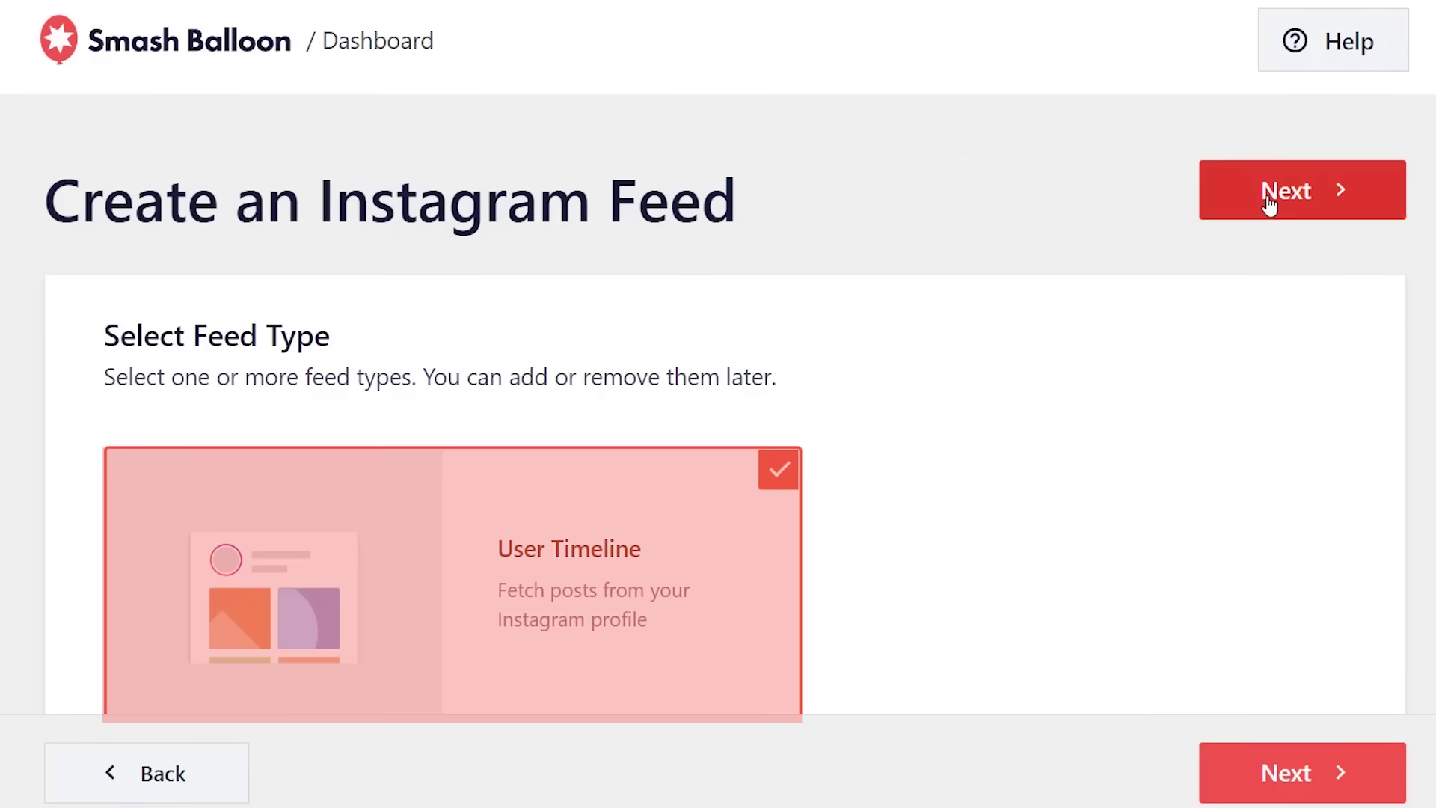
pyautogui.click(1272, 202)
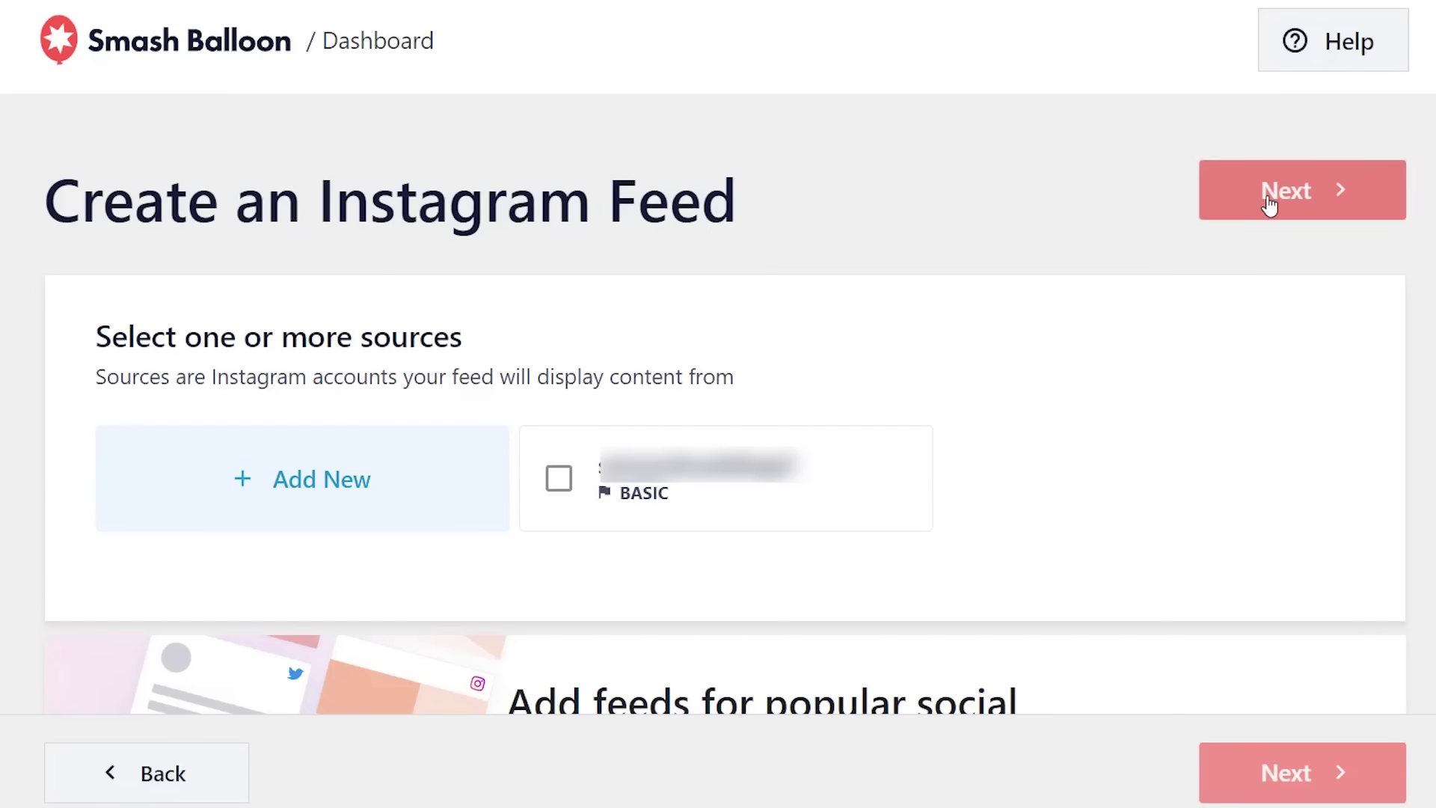
pyautogui.click(559, 478)
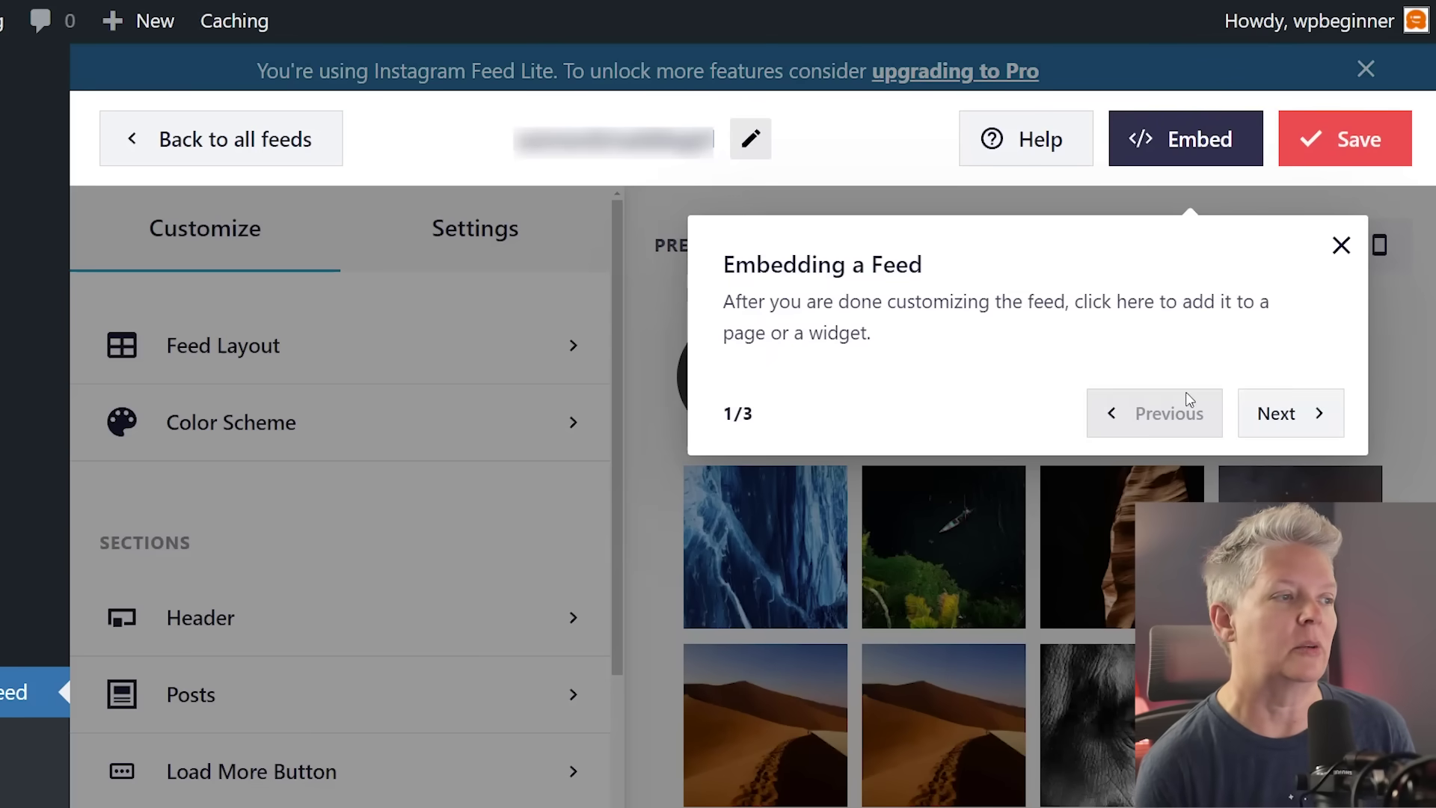
# Step: Step through and finish the customizer walkthrough, then scroll the two-row photo grid preview
pyautogui.click(1275, 414)
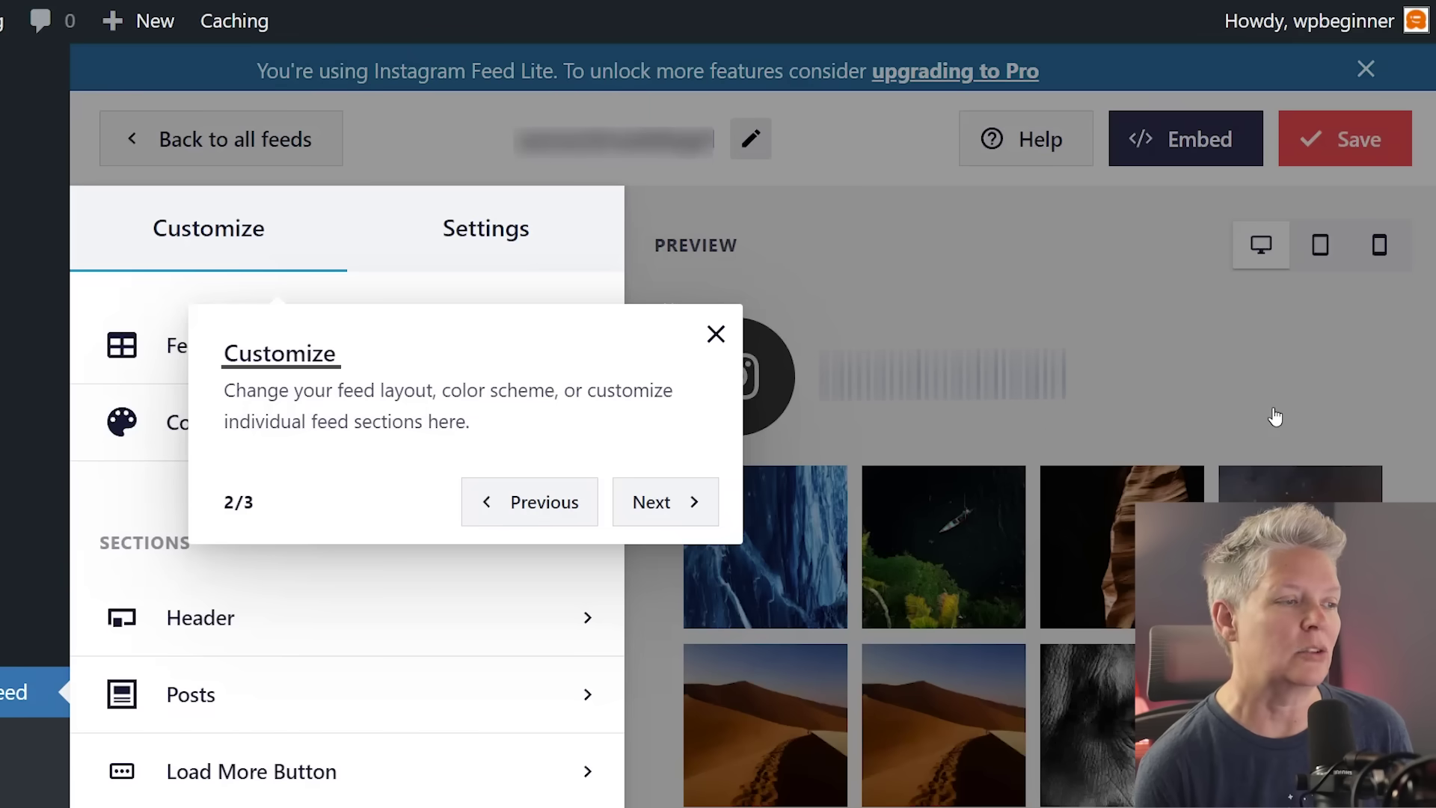
pyautogui.click(660, 502)
pyautogui.click(797, 505)
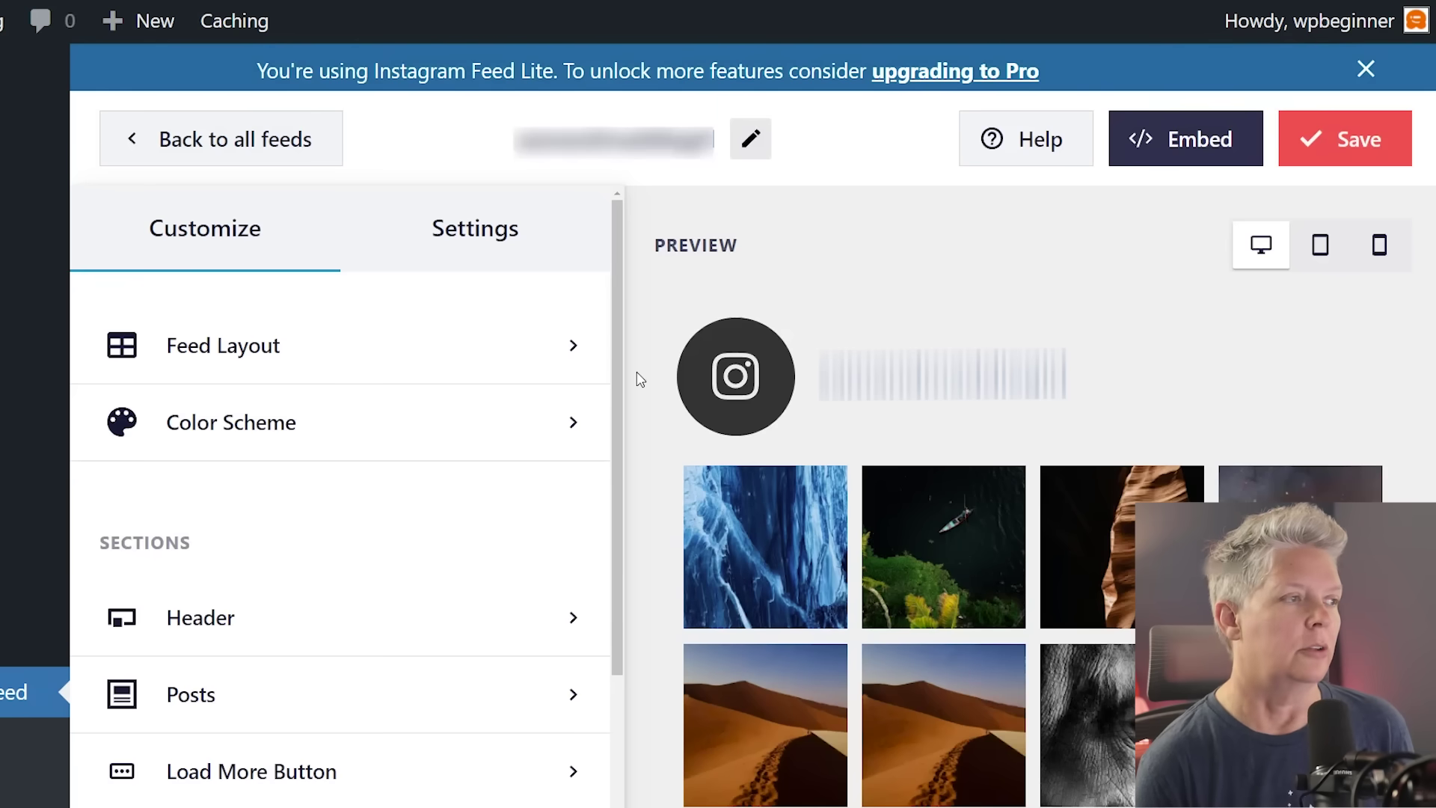
pyautogui.scroll(-1, 641, 380)
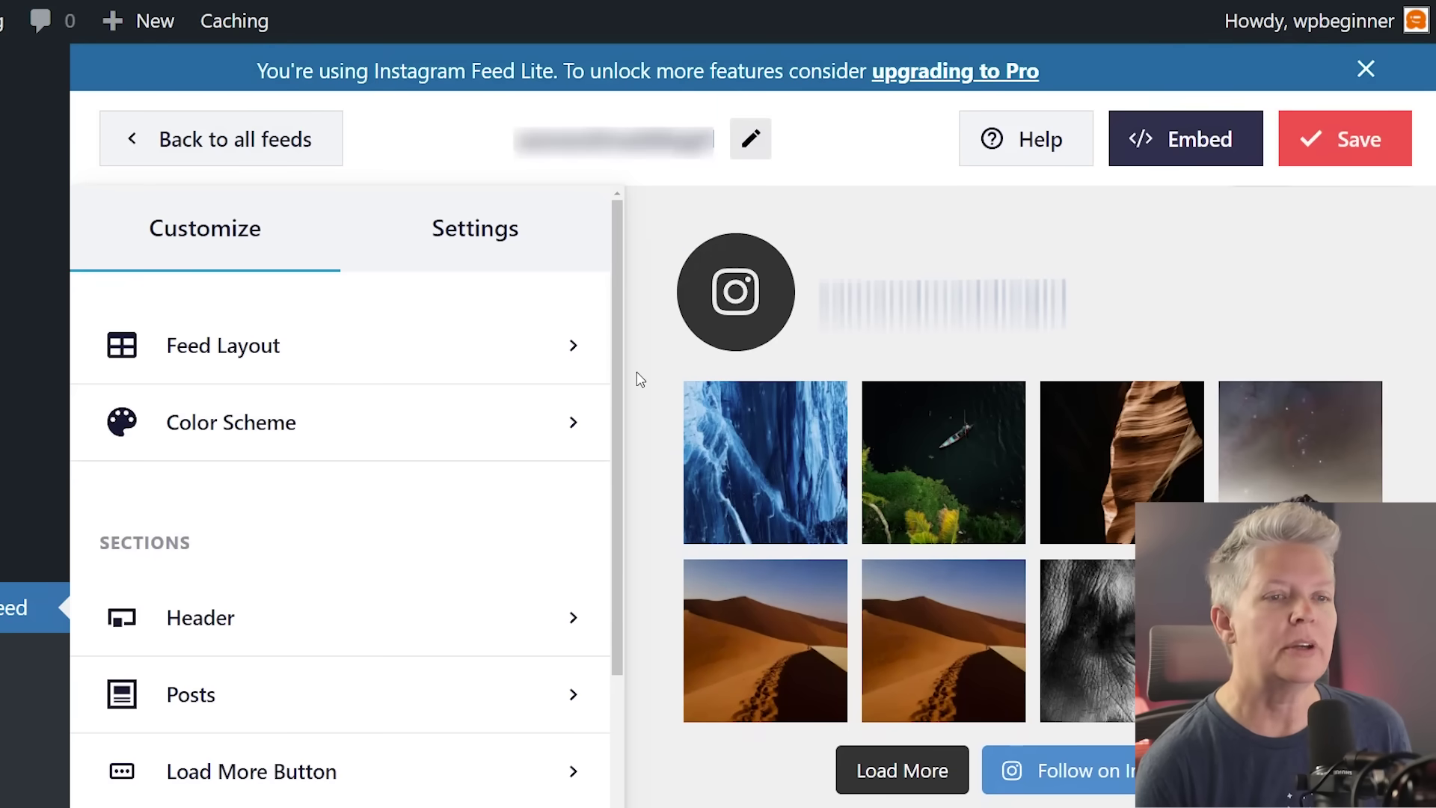
pyautogui.scroll(-2, 640, 380)
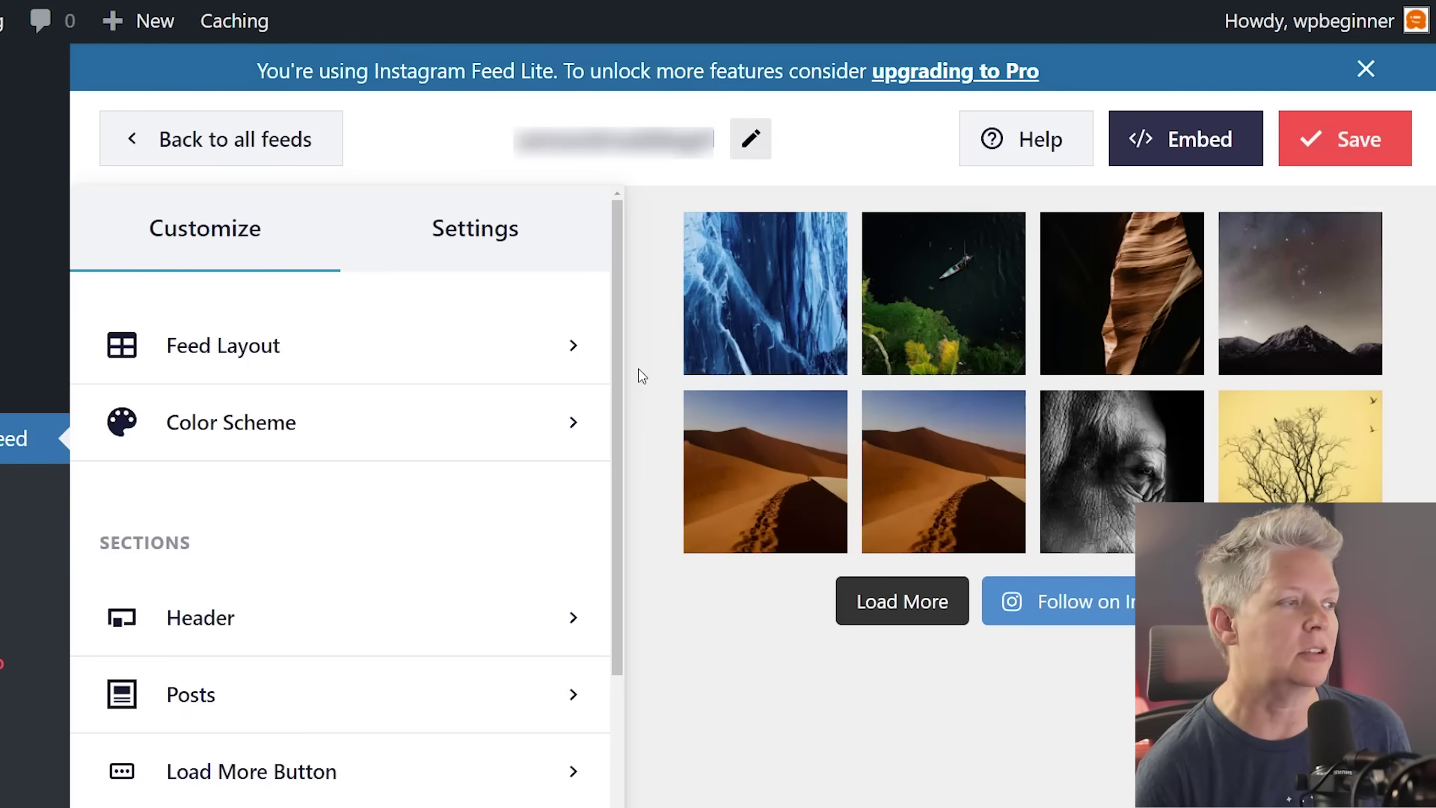
# Step: In Feed Layout, try 2 desktop columns, then return to the main Customize menu
pyautogui.click(459, 346)
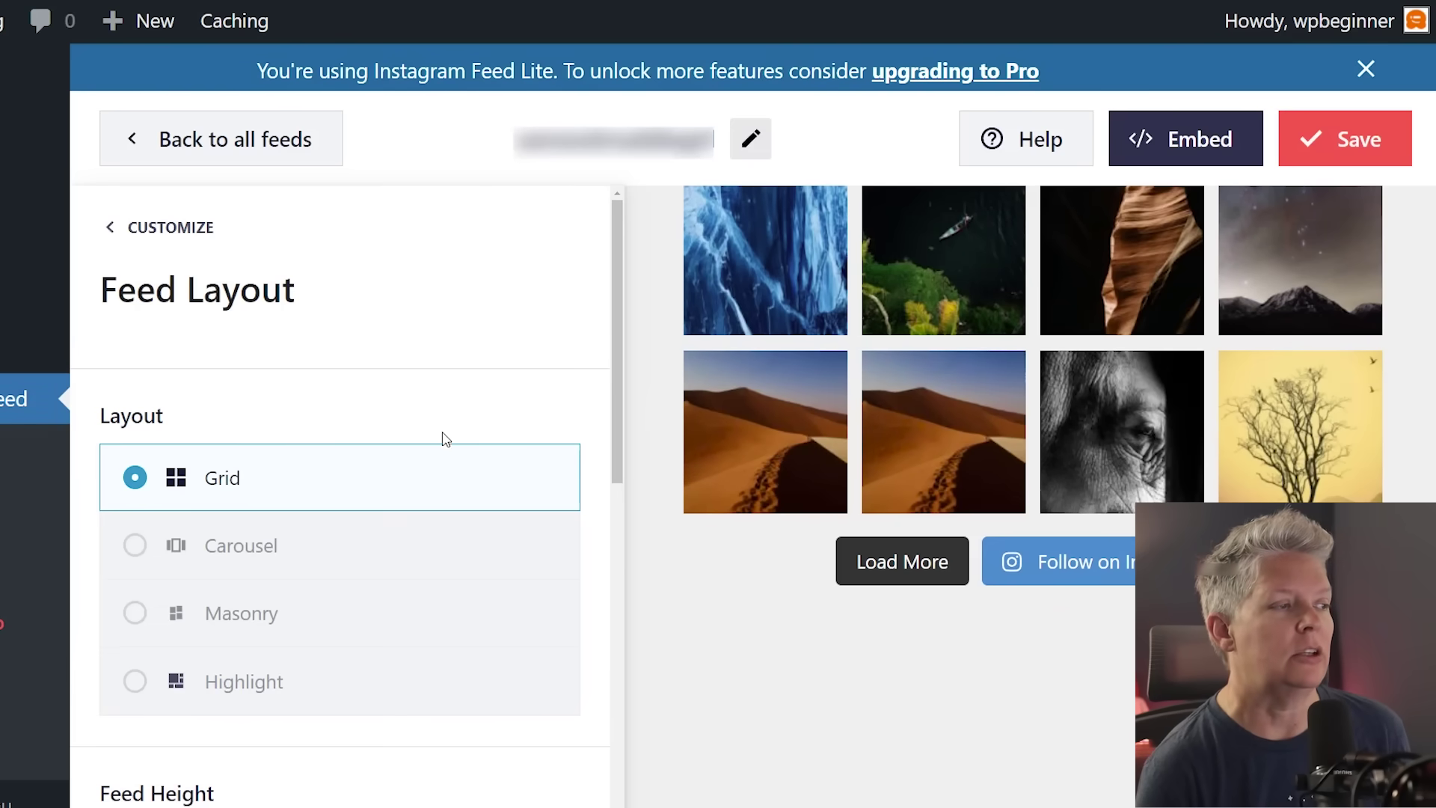
pyautogui.scroll(-2, 336, 453)
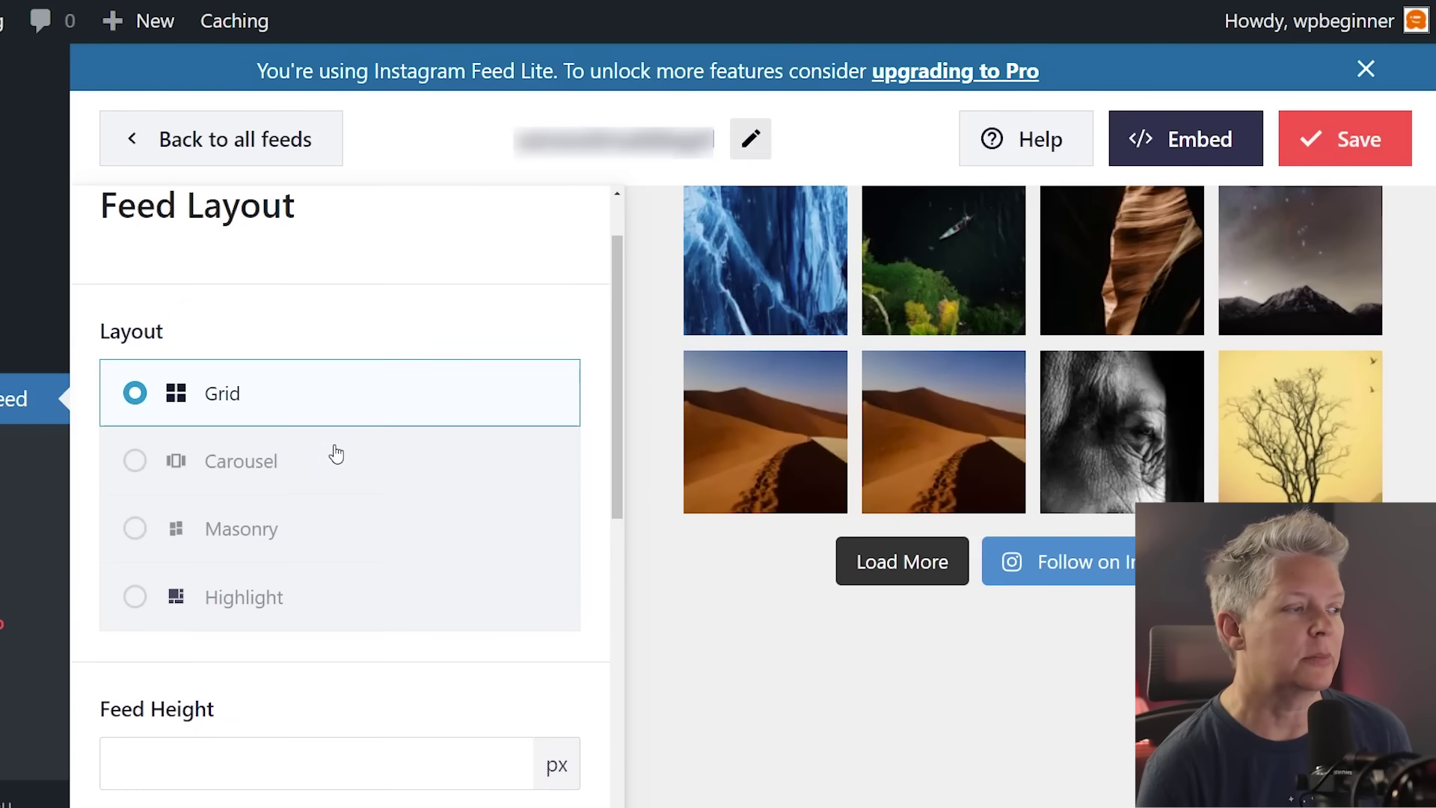
pyautogui.scroll(2, 336, 454)
pyautogui.scroll(-10, 336, 453)
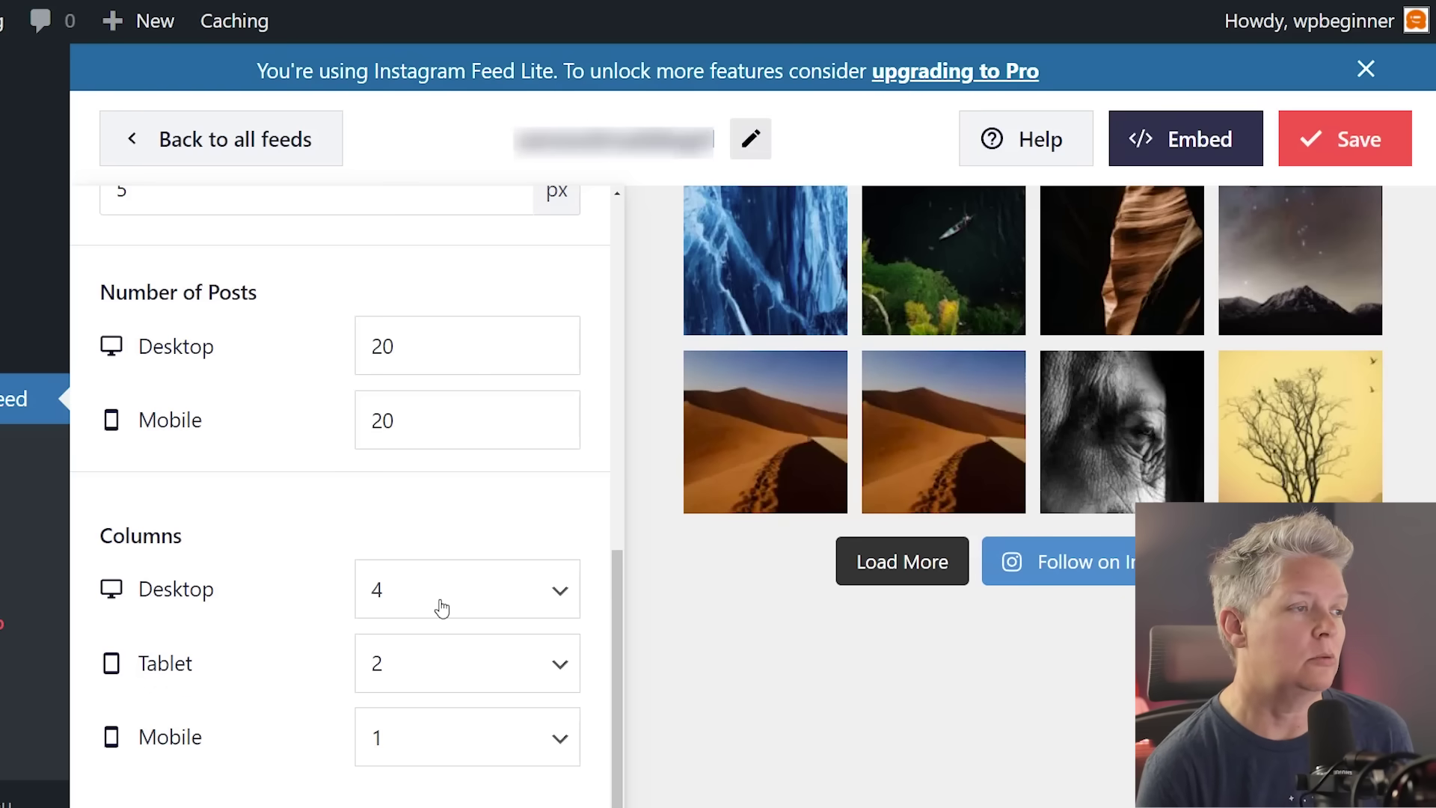
pyautogui.click(424, 606)
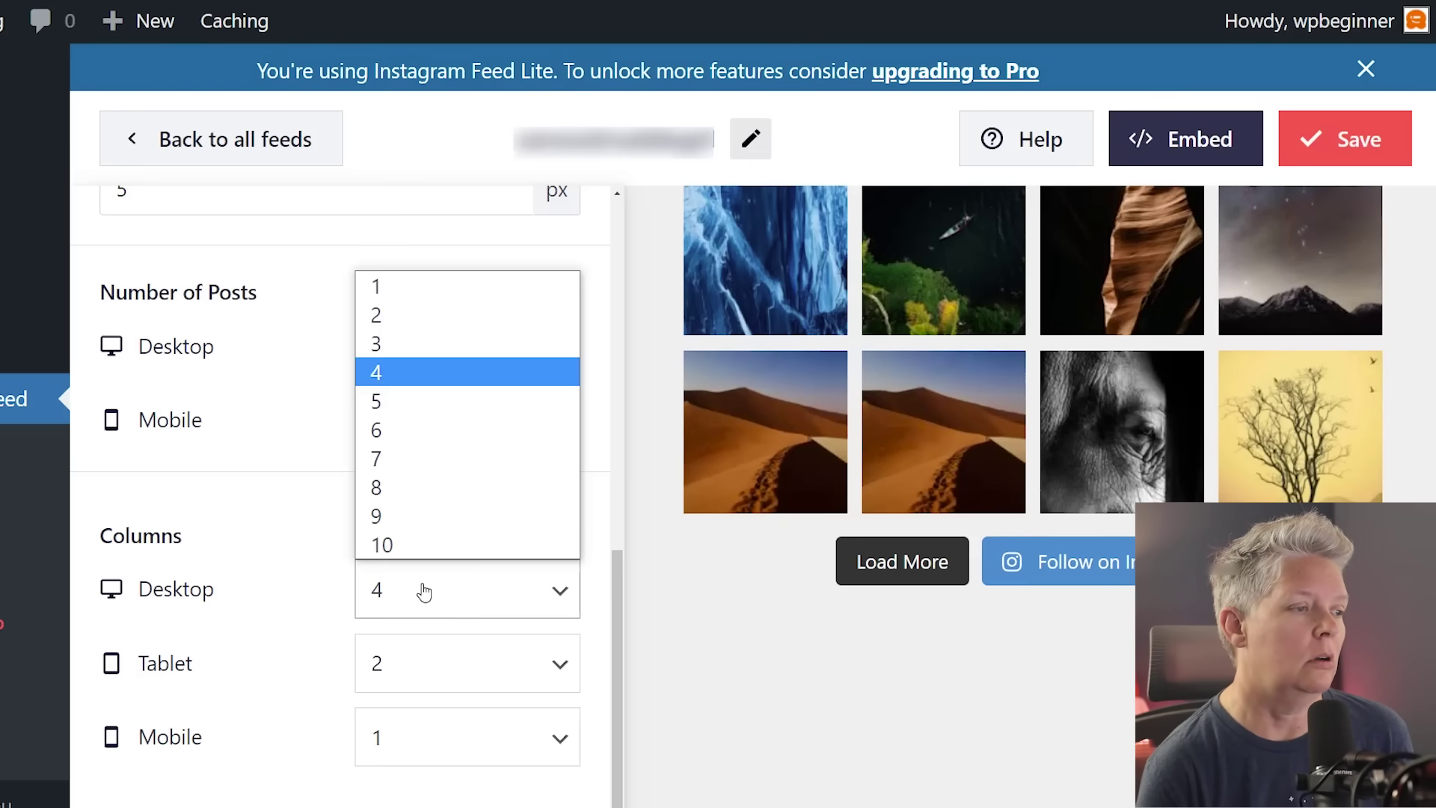
pyautogui.click(421, 320)
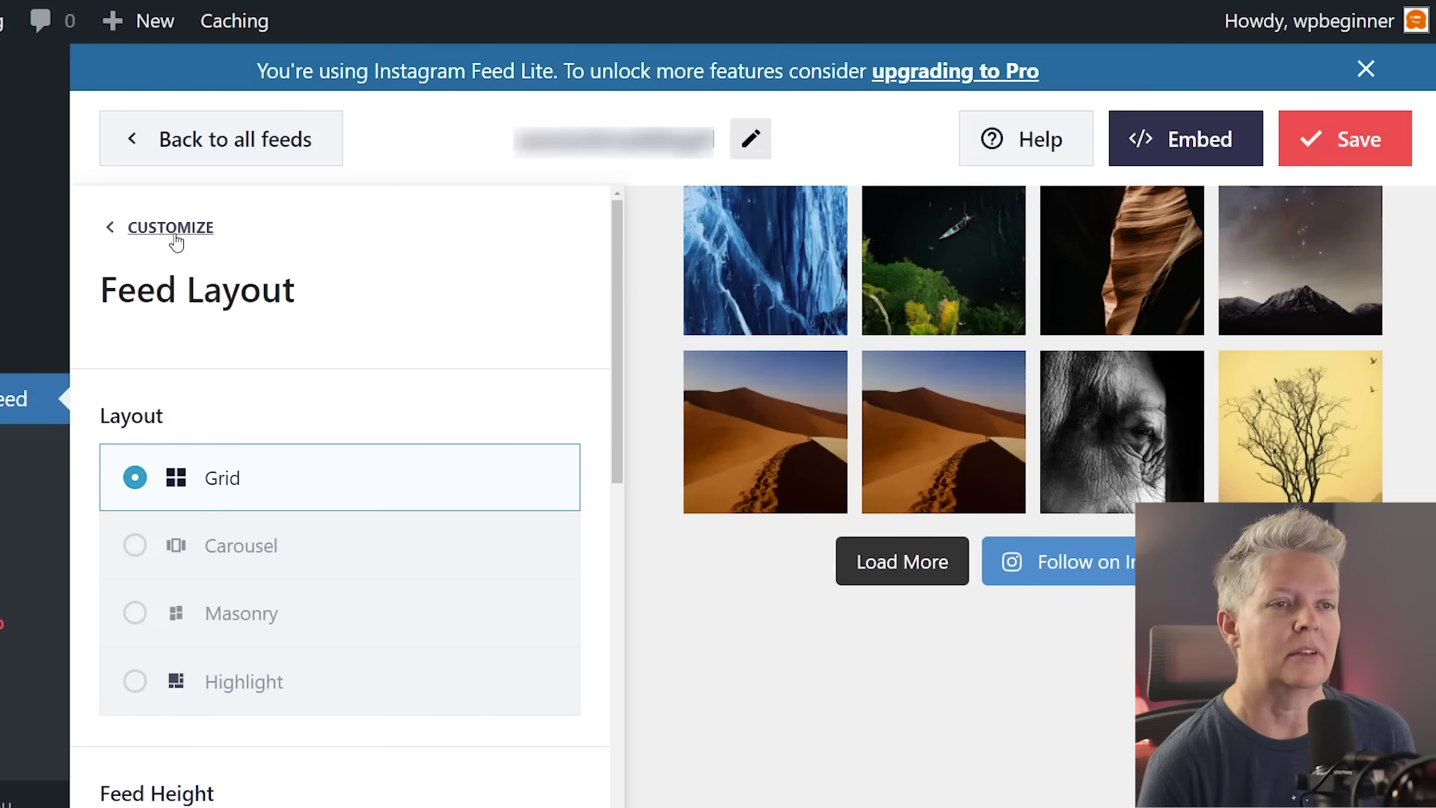
pyautogui.click(176, 241)
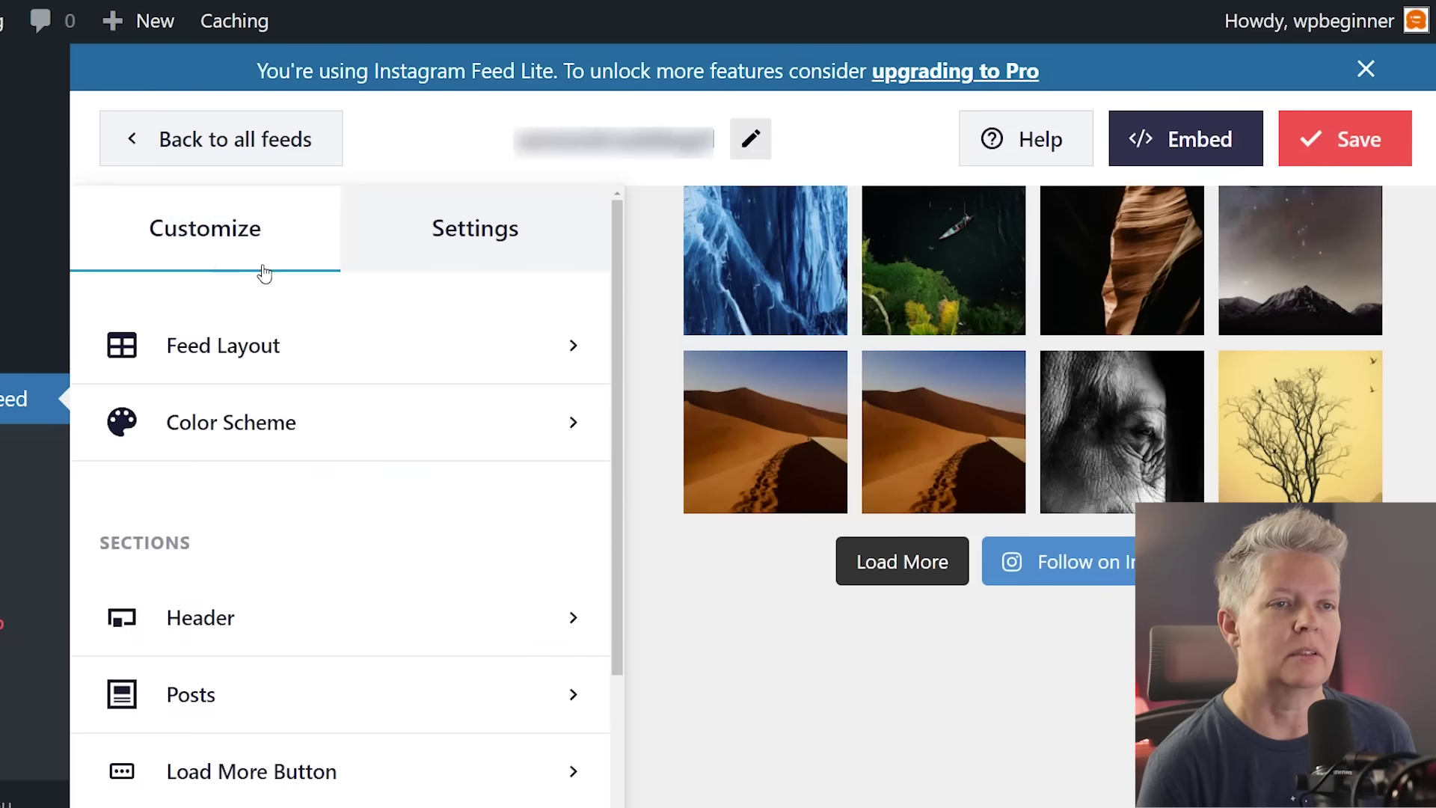
# Step: Preview the Light, Dark and Custom colour schemes, then settle on Inherit from Theme
pyautogui.click(372, 419)
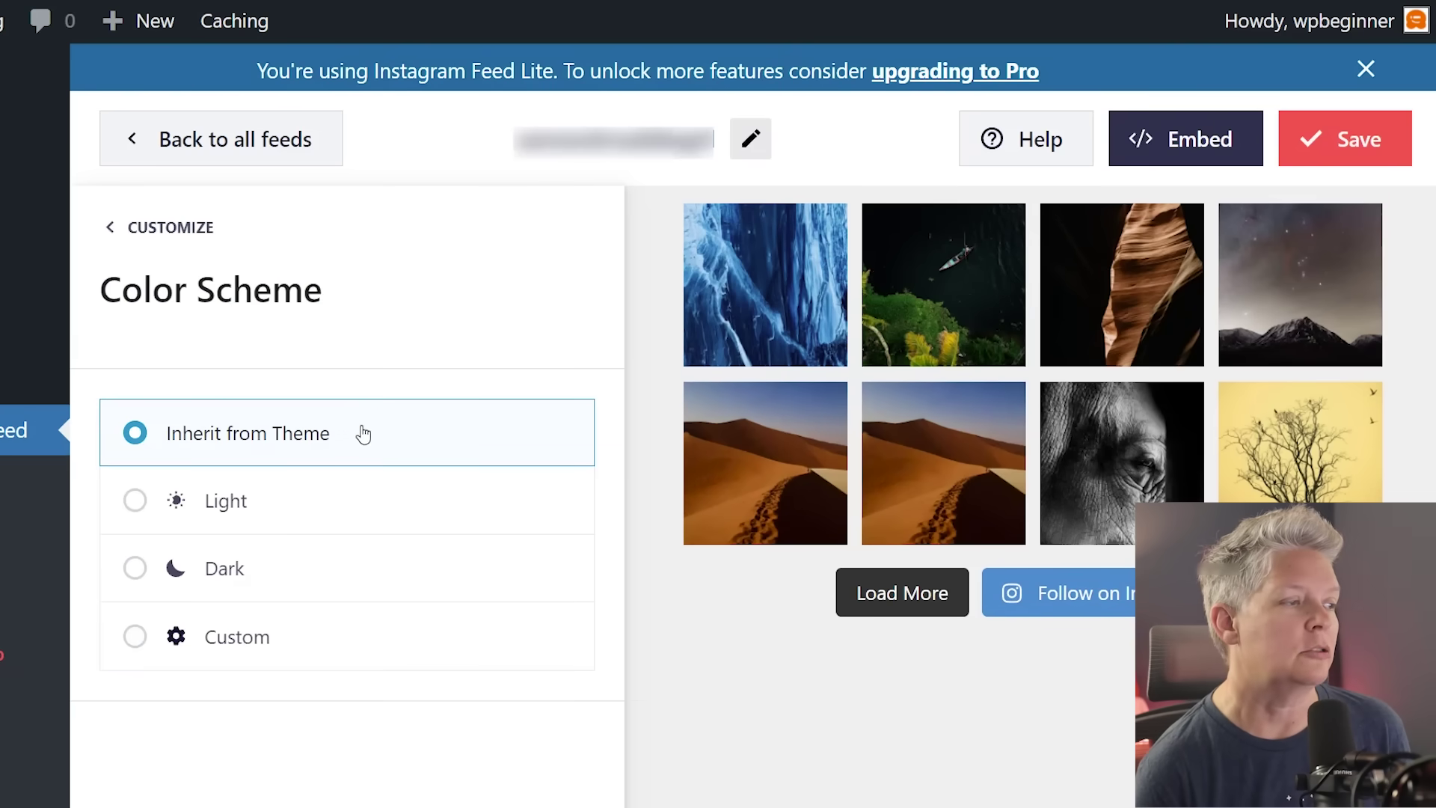
pyautogui.click(272, 500)
pyautogui.click(253, 569)
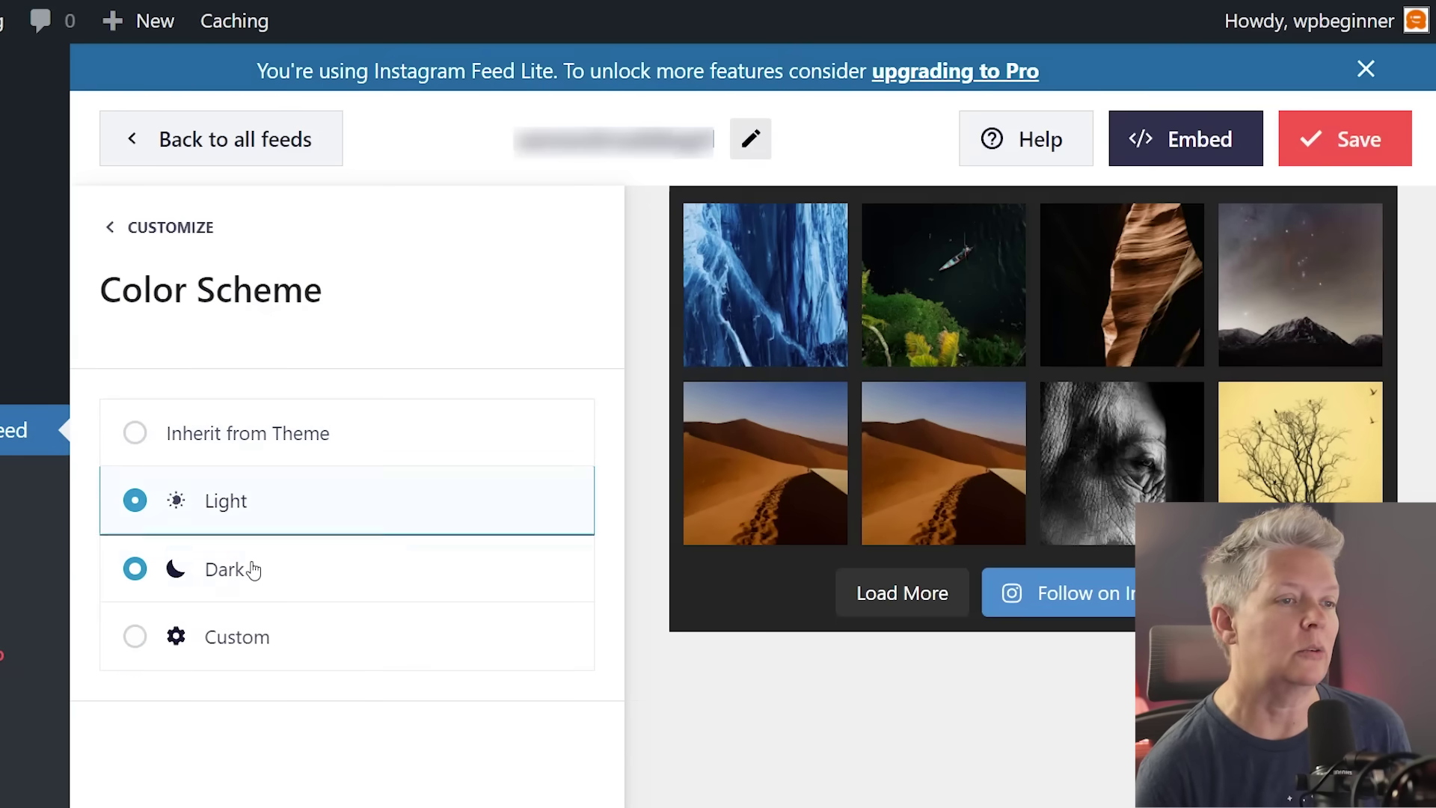
pyautogui.click(247, 638)
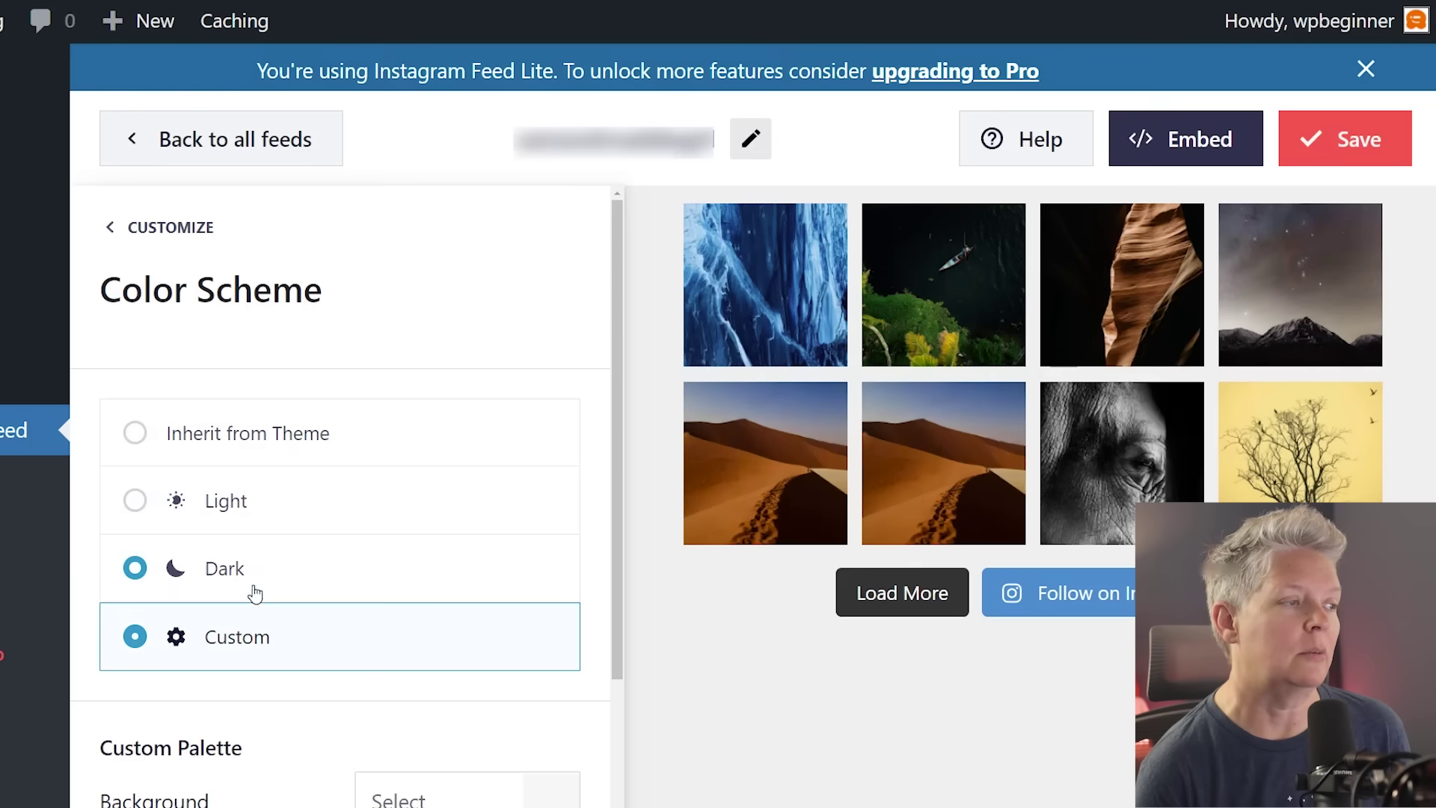
pyautogui.click(290, 441)
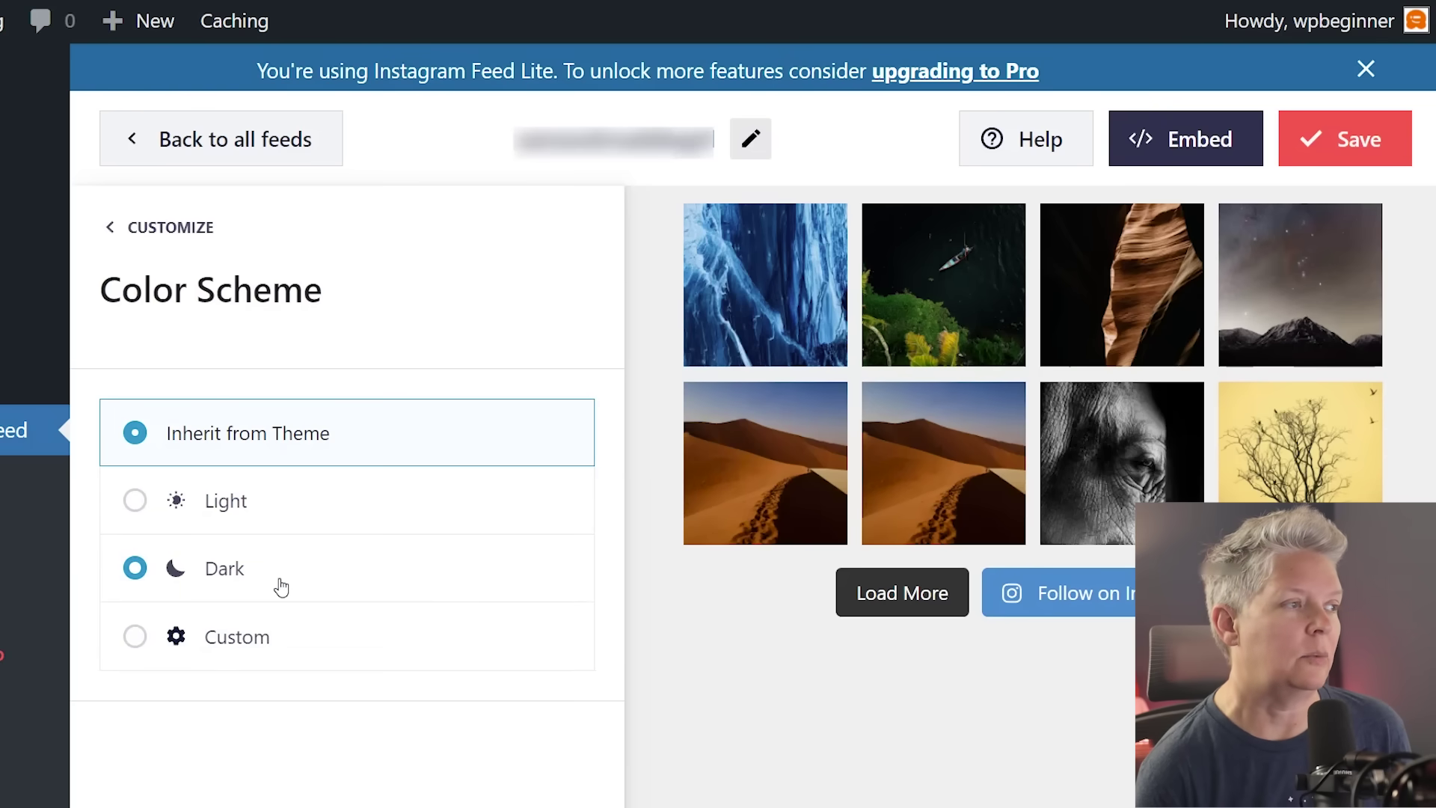
pyautogui.click(192, 231)
# Step: Set the feed header size to Small
pyautogui.scroll(-3, 384, 388)
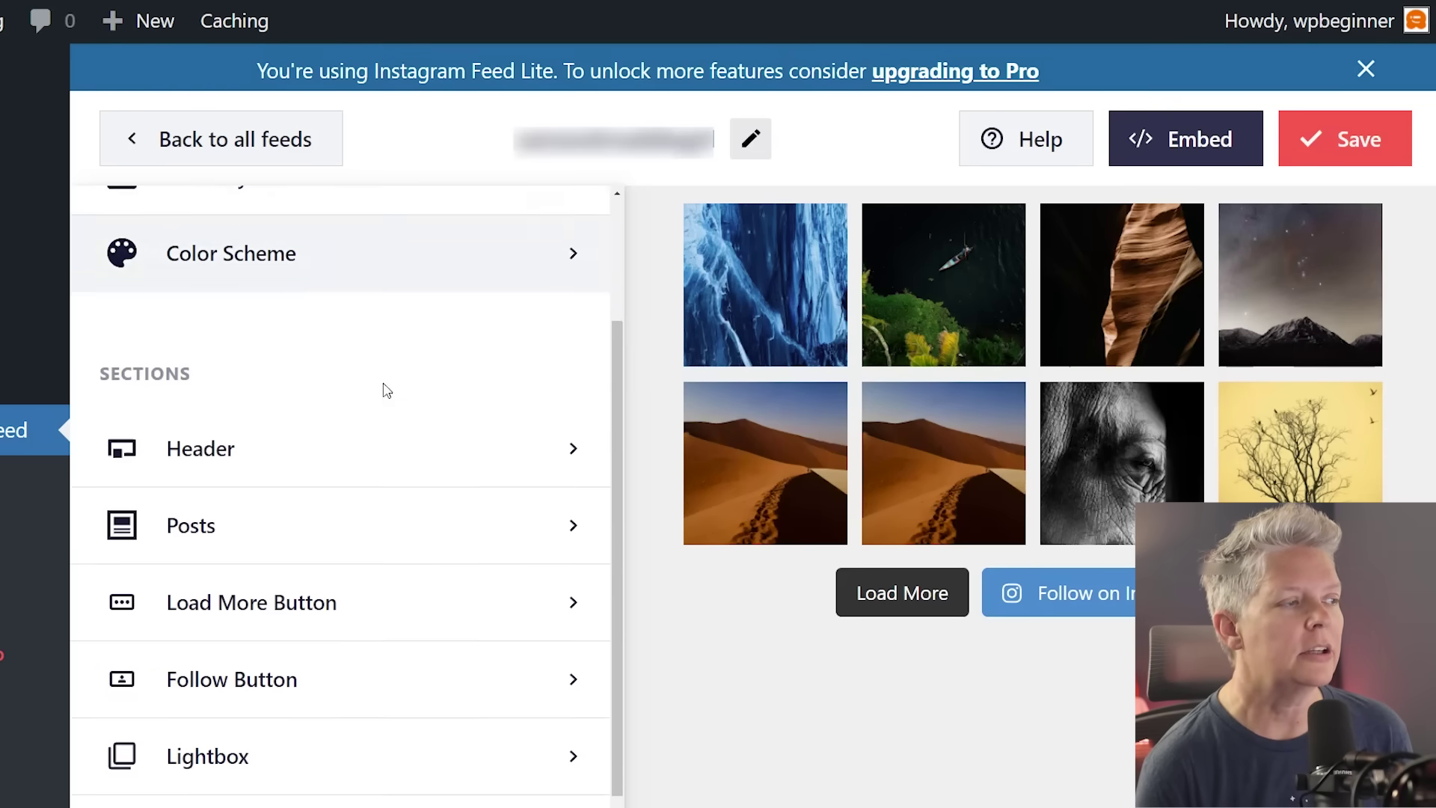
pyautogui.click(390, 407)
pyautogui.click(400, 306)
pyautogui.click(385, 340)
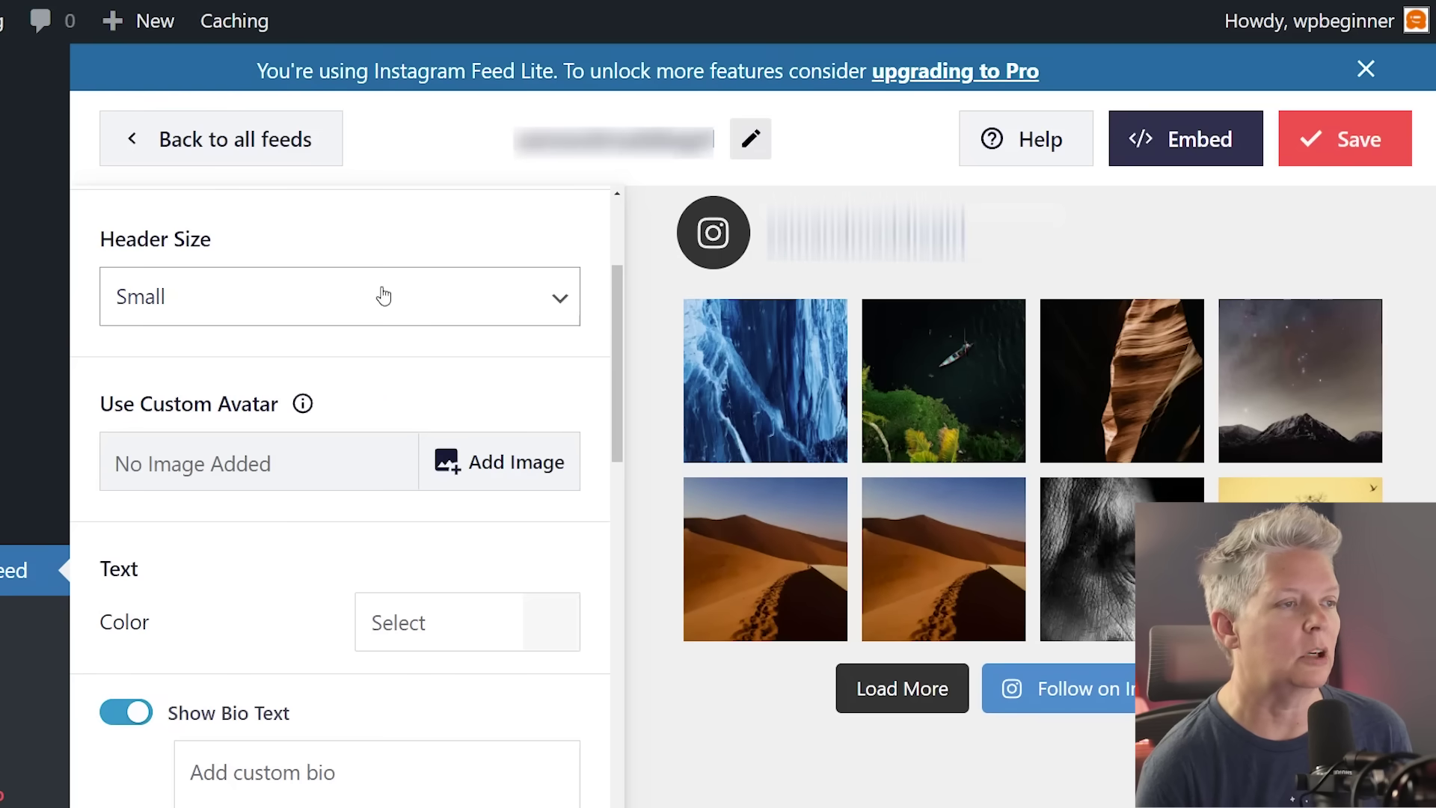
pyautogui.click(378, 296)
pyautogui.press('Escape')
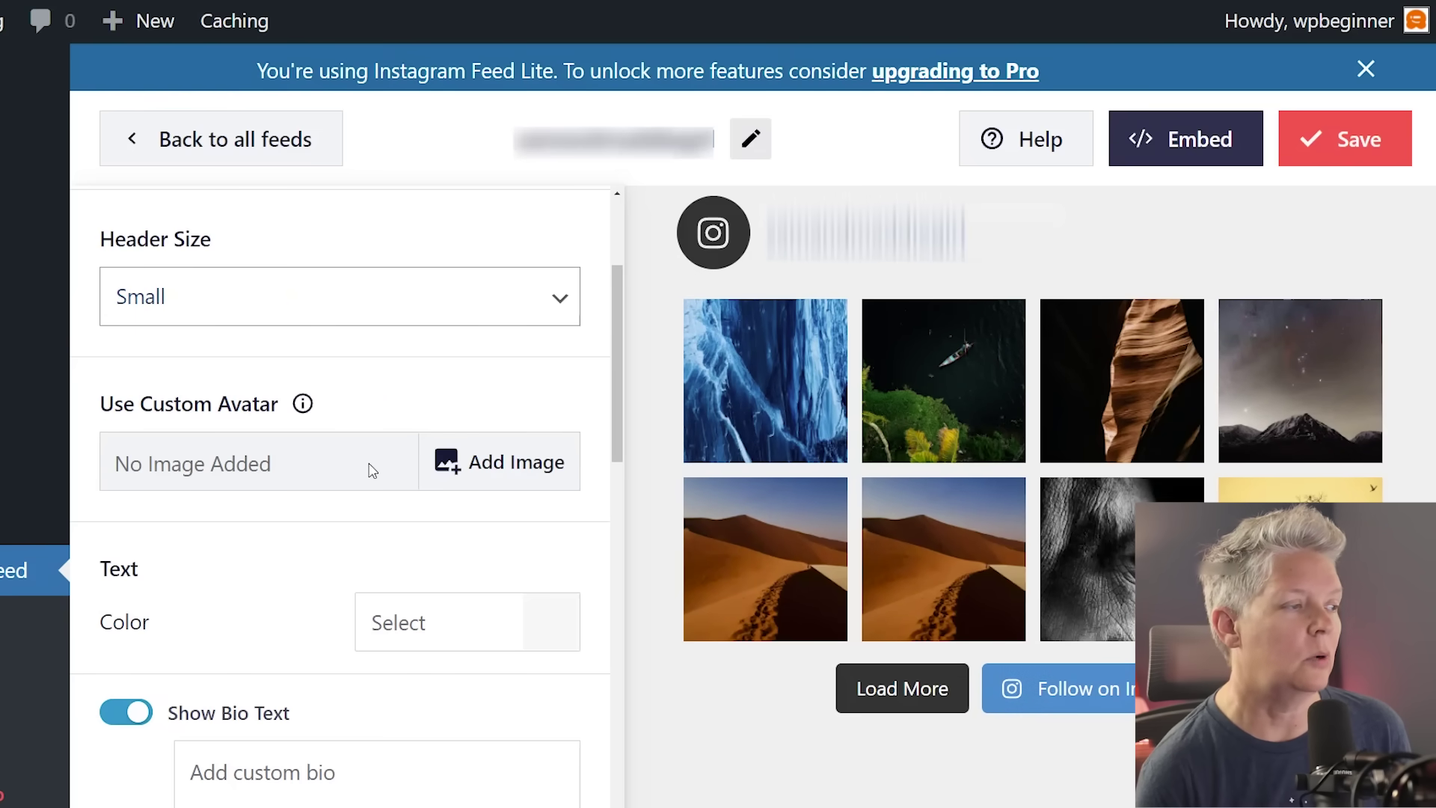
# Step: Review the Posts Images and Videos settings and the Load More button options, leaving defaults
pyautogui.click(336, 473)
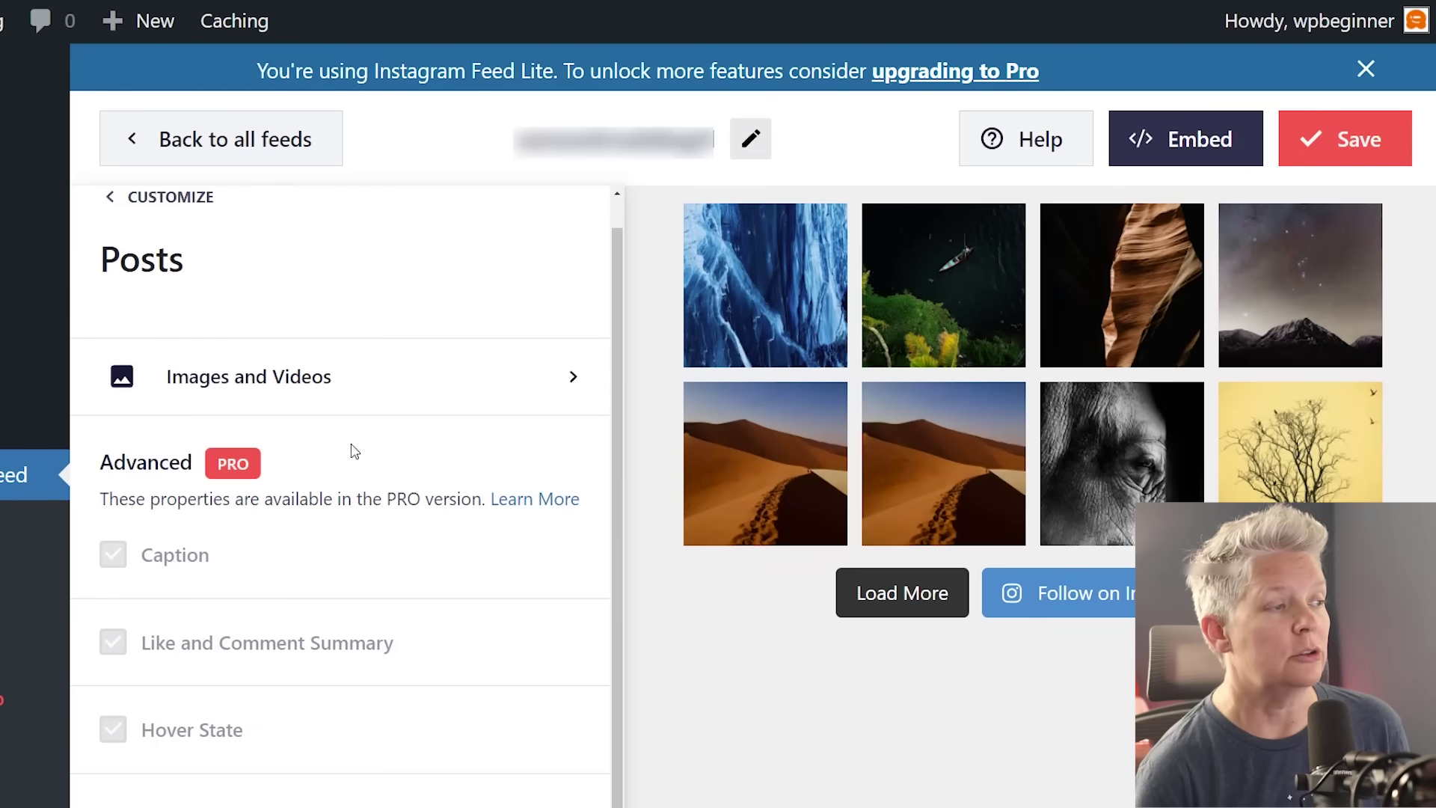
pyautogui.click(374, 390)
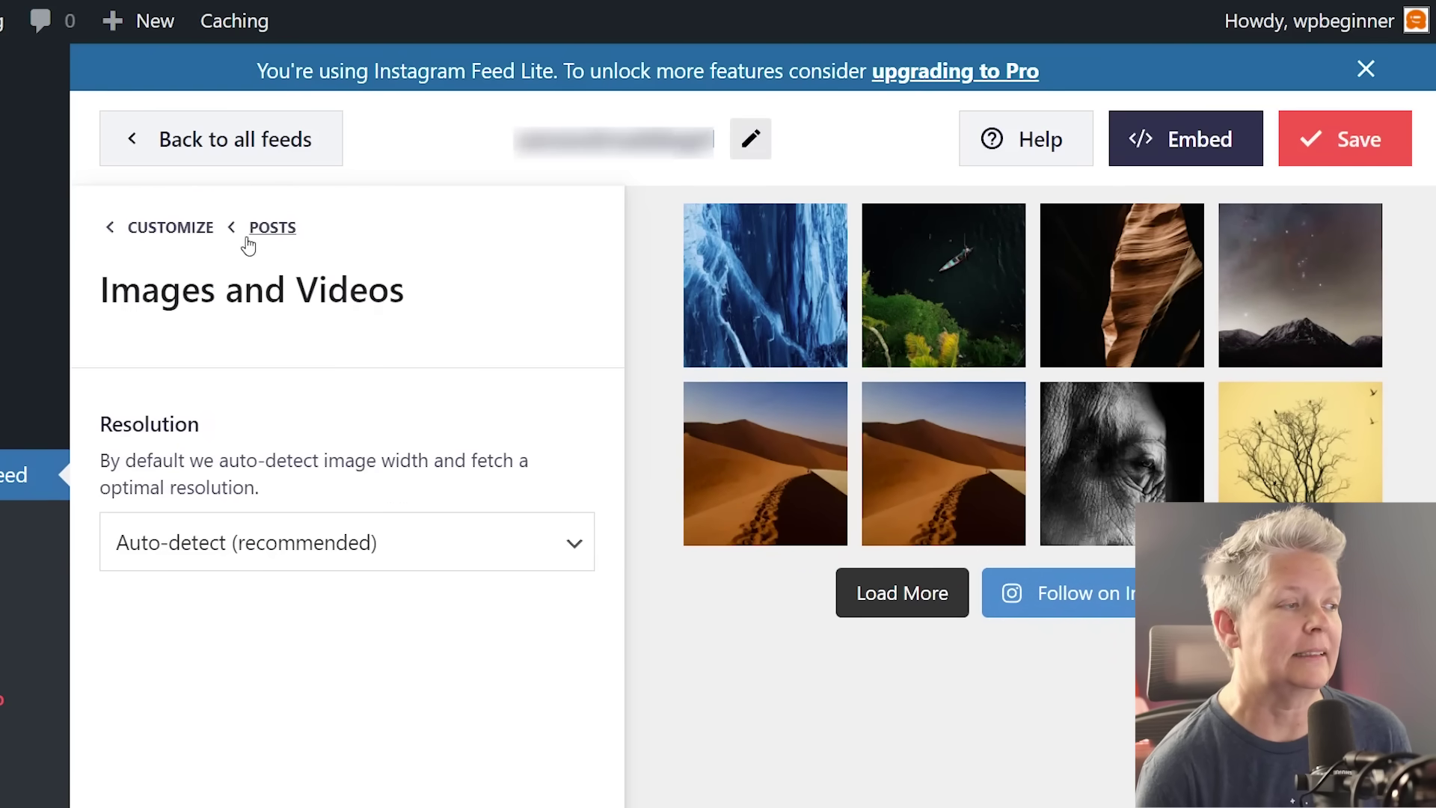
pyautogui.click(199, 228)
pyautogui.scroll(-3, 283, 337)
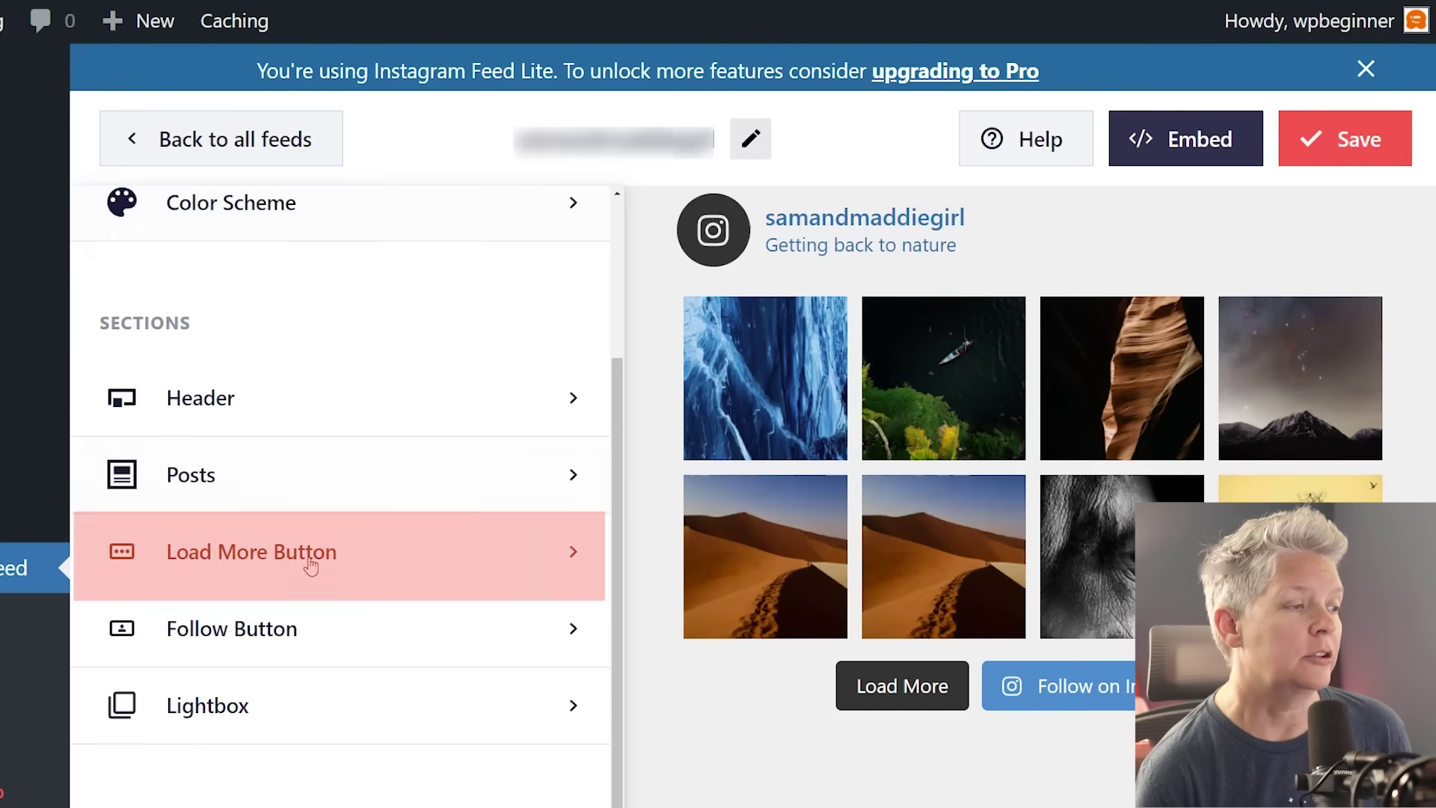
pyautogui.click(311, 559)
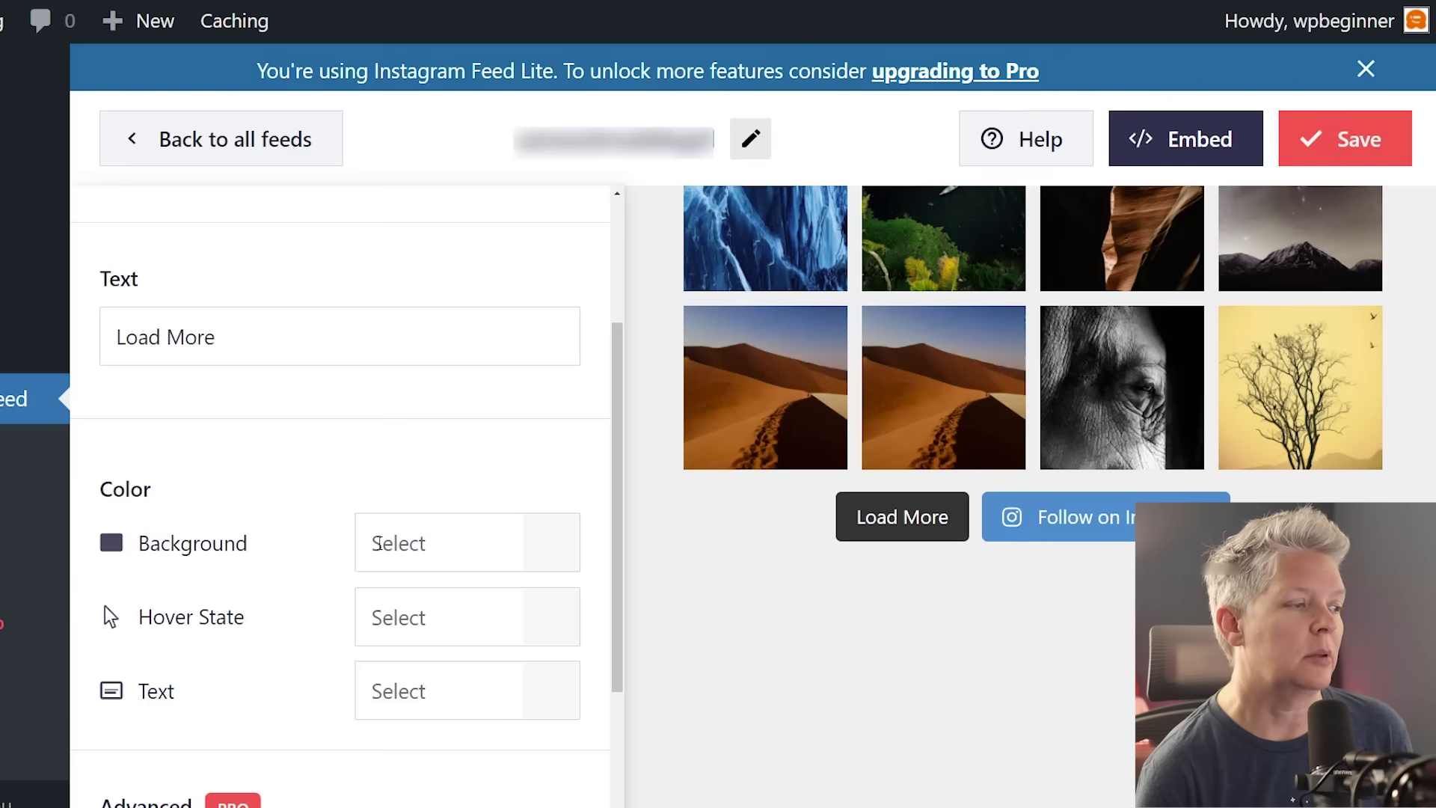
pyautogui.scroll(-1, 313, 560)
pyautogui.scroll(-2, 321, 561)
pyautogui.scroll(-1, 330, 586)
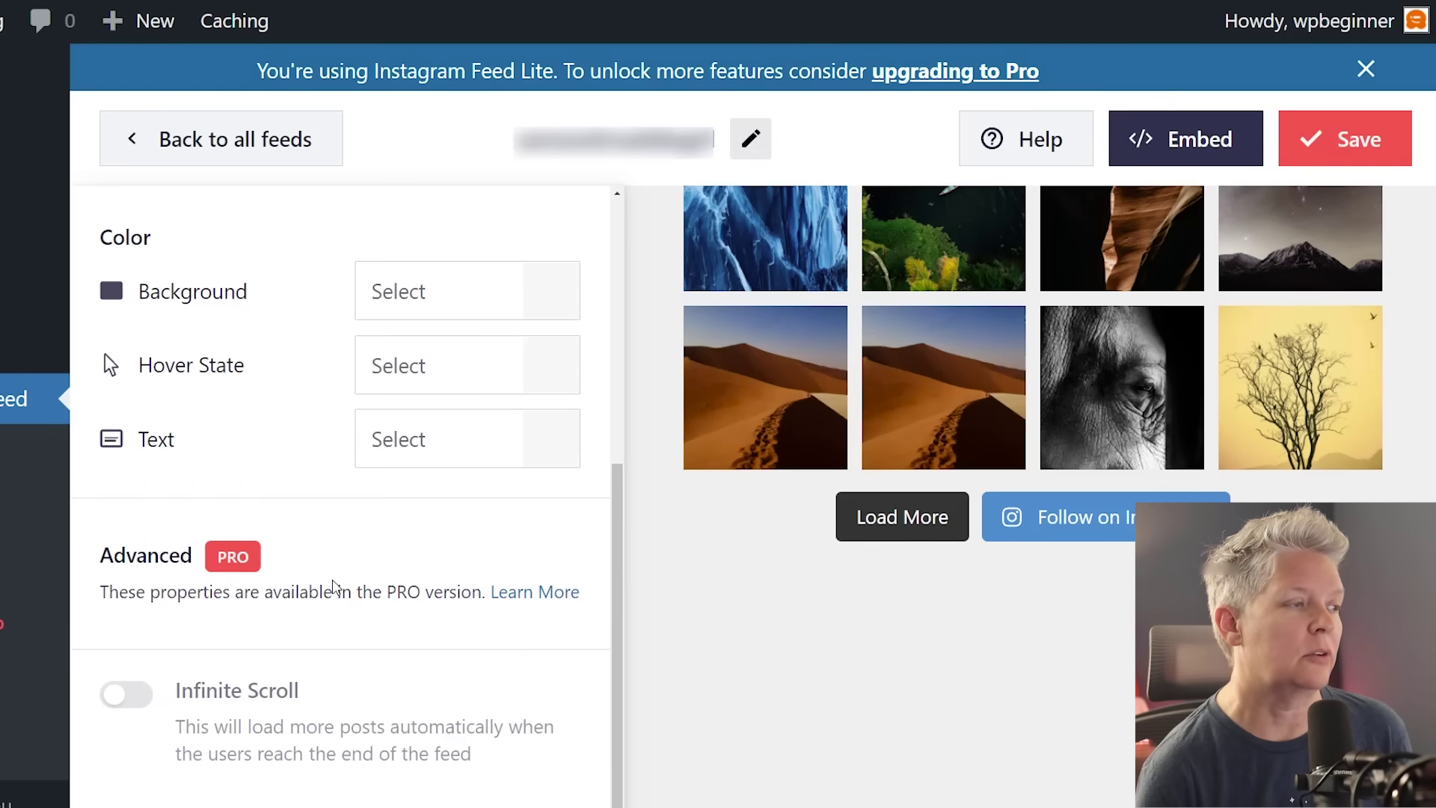
pyautogui.scroll(6, 337, 574)
pyautogui.click(180, 227)
# Step: Look over the Follow button settings and save the feed, confirming 'Feed saved successfully'
pyautogui.scroll(-3, 256, 343)
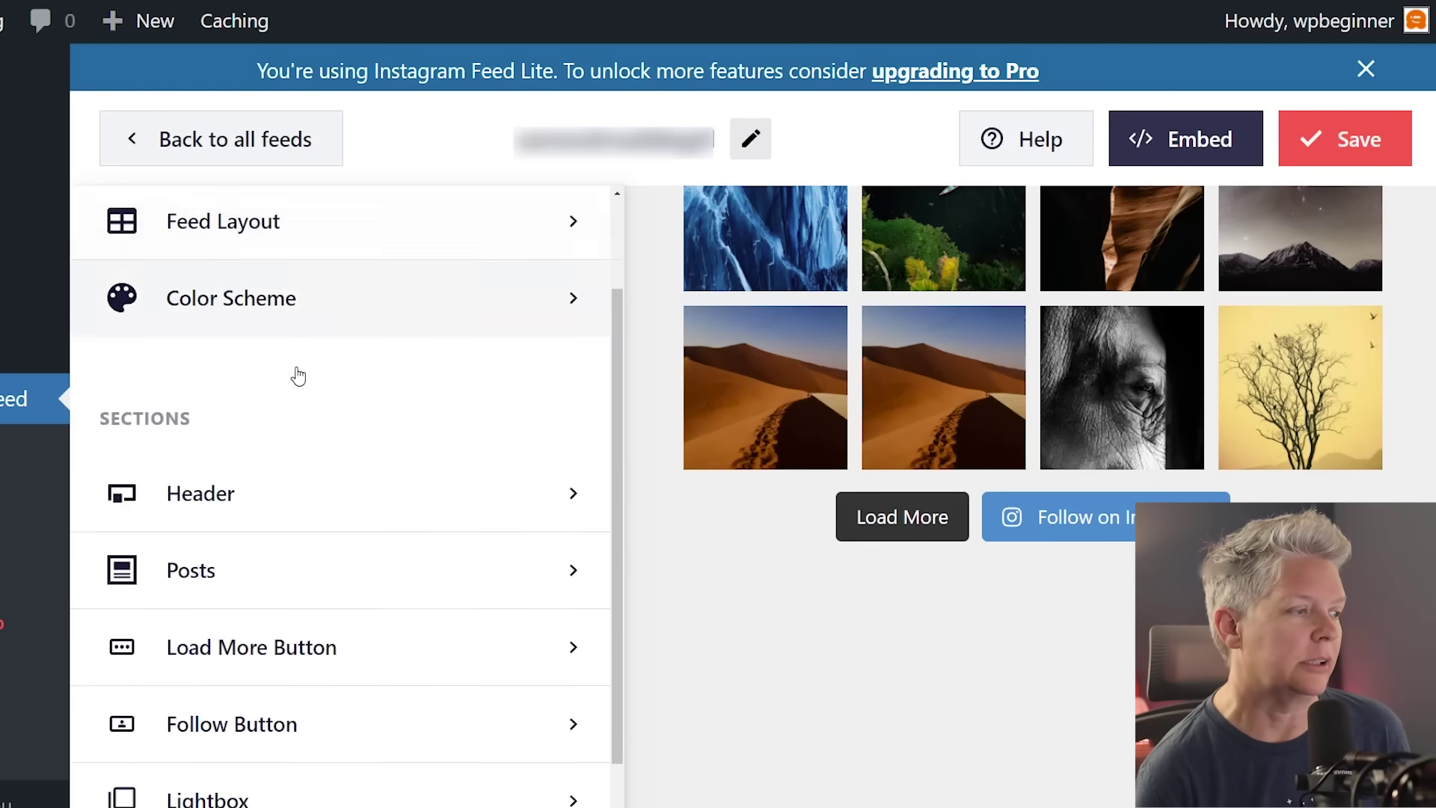
pyautogui.click(338, 678)
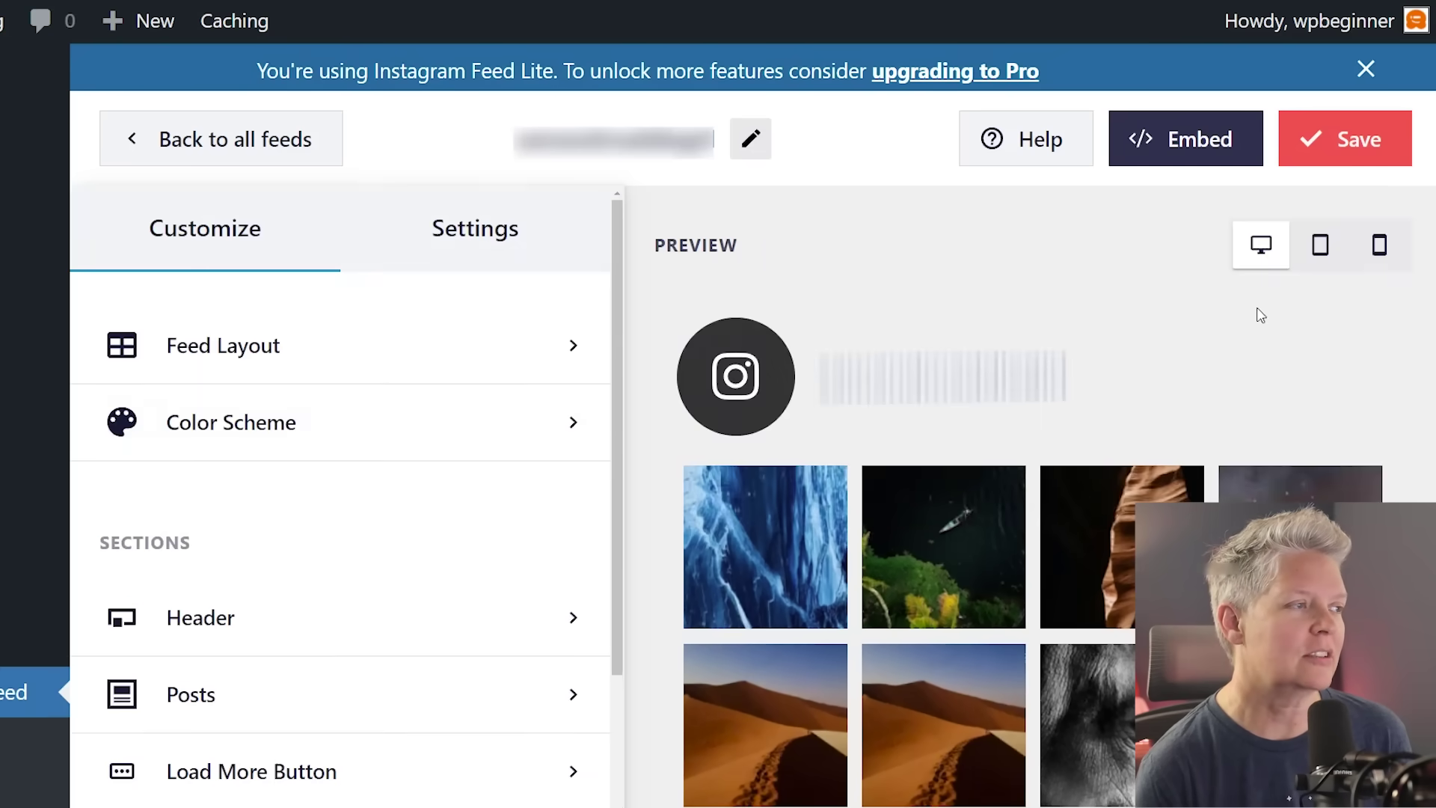
pyautogui.click(1344, 142)
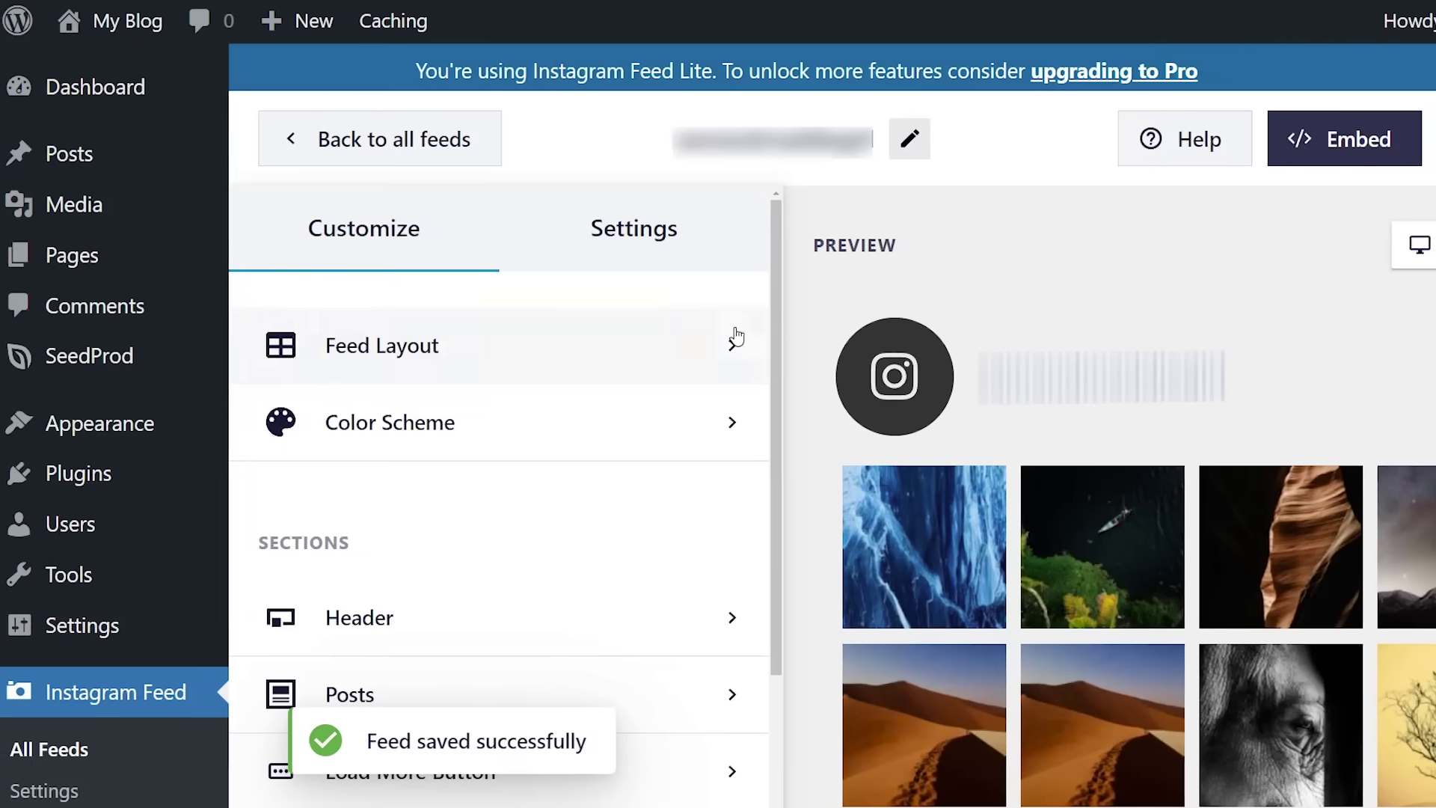
pyautogui.moveTo(80, 255)
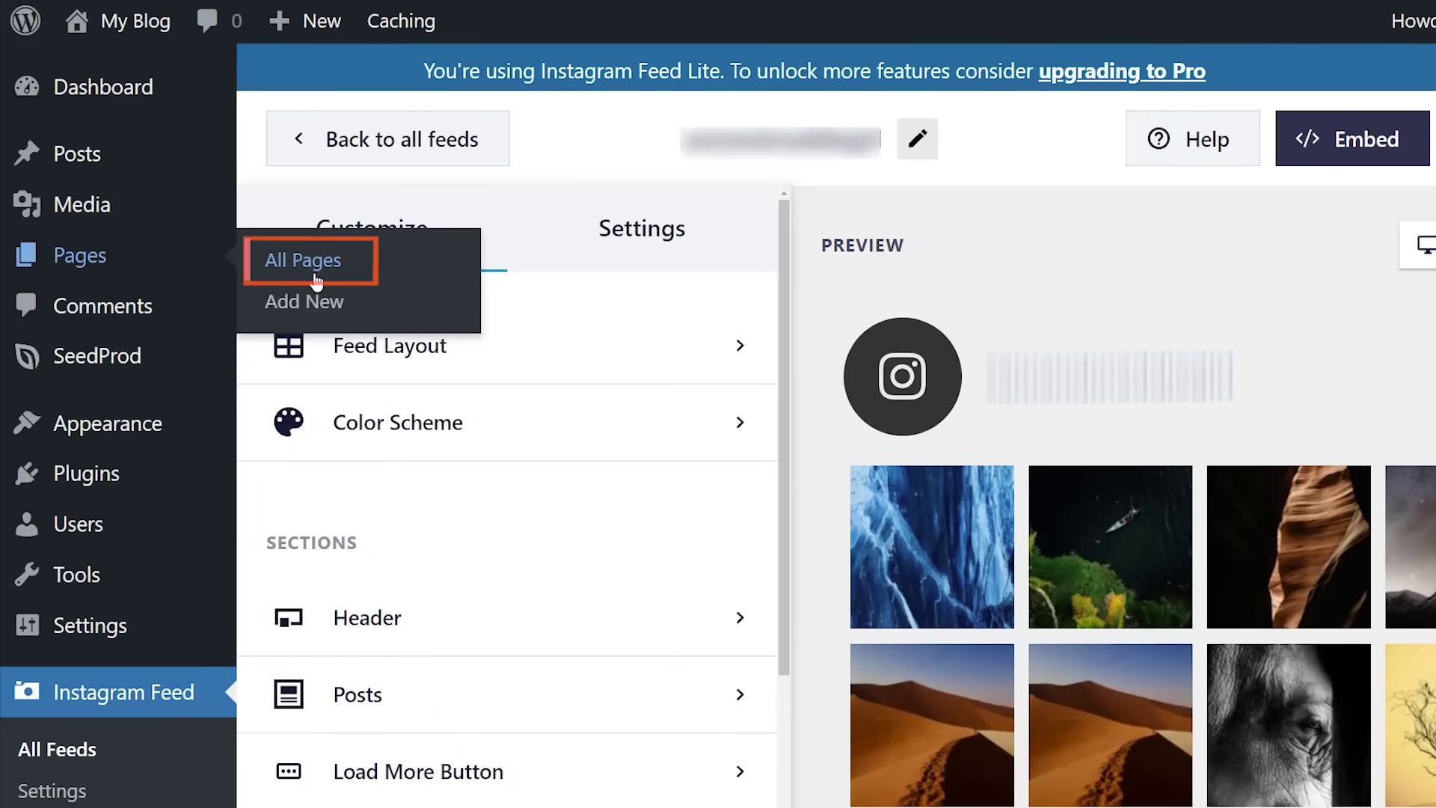
# Step: Add a page titled Instagram, insert the Instagram Feed block, and publish it
pyautogui.click(316, 277)
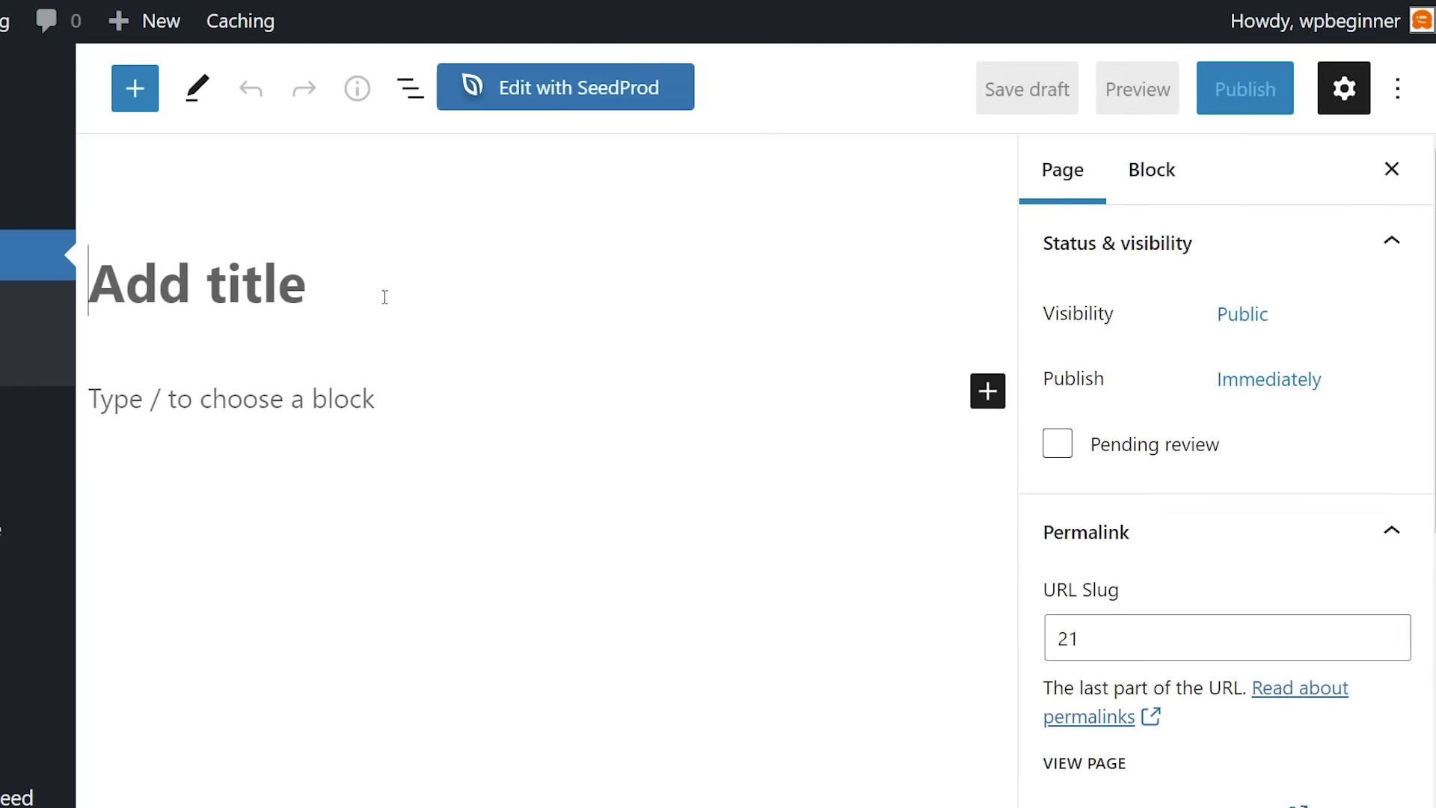
pyautogui.write('Instagram')
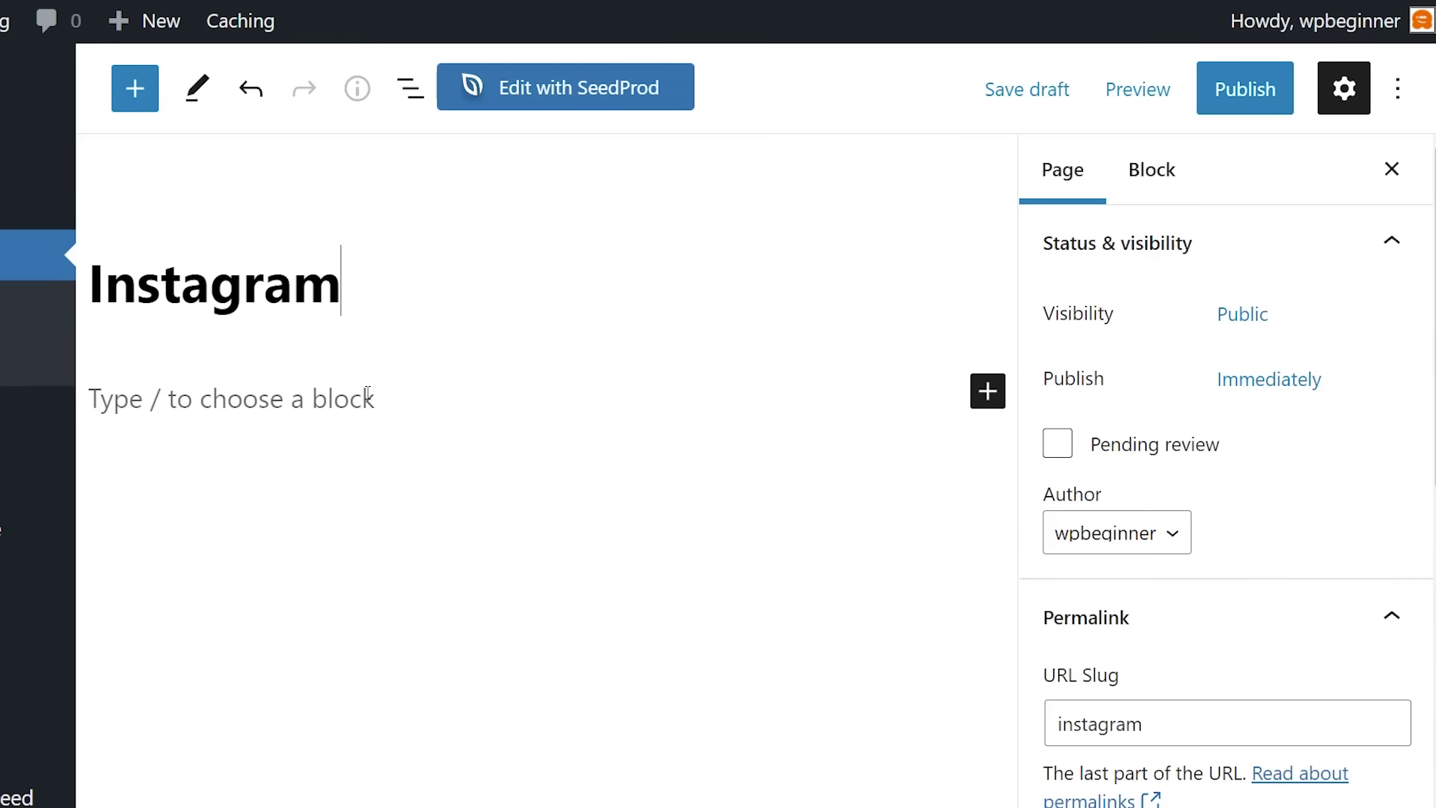
pyautogui.click(368, 395)
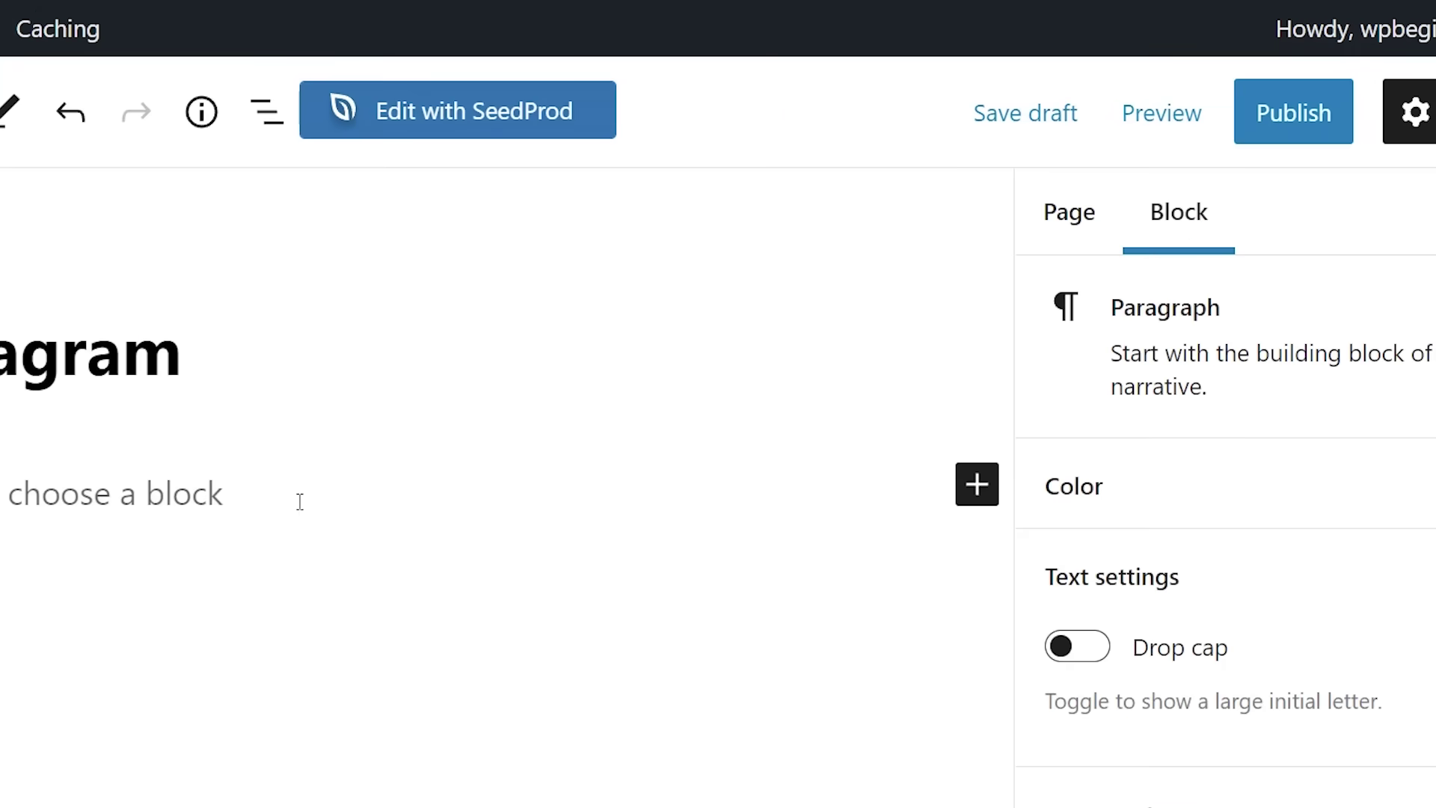
pyautogui.click(977, 486)
pyautogui.write('in')
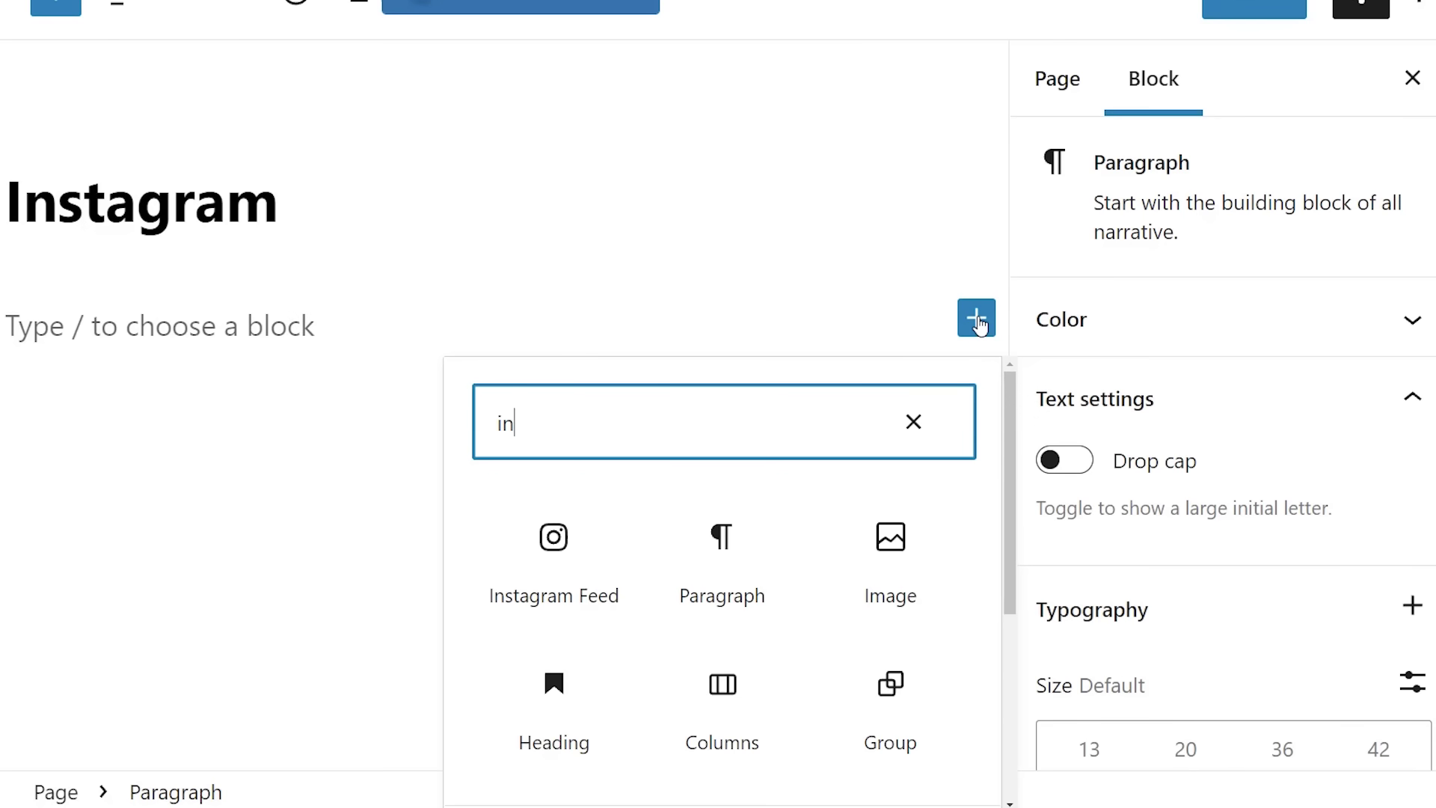
pyautogui.click(553, 562)
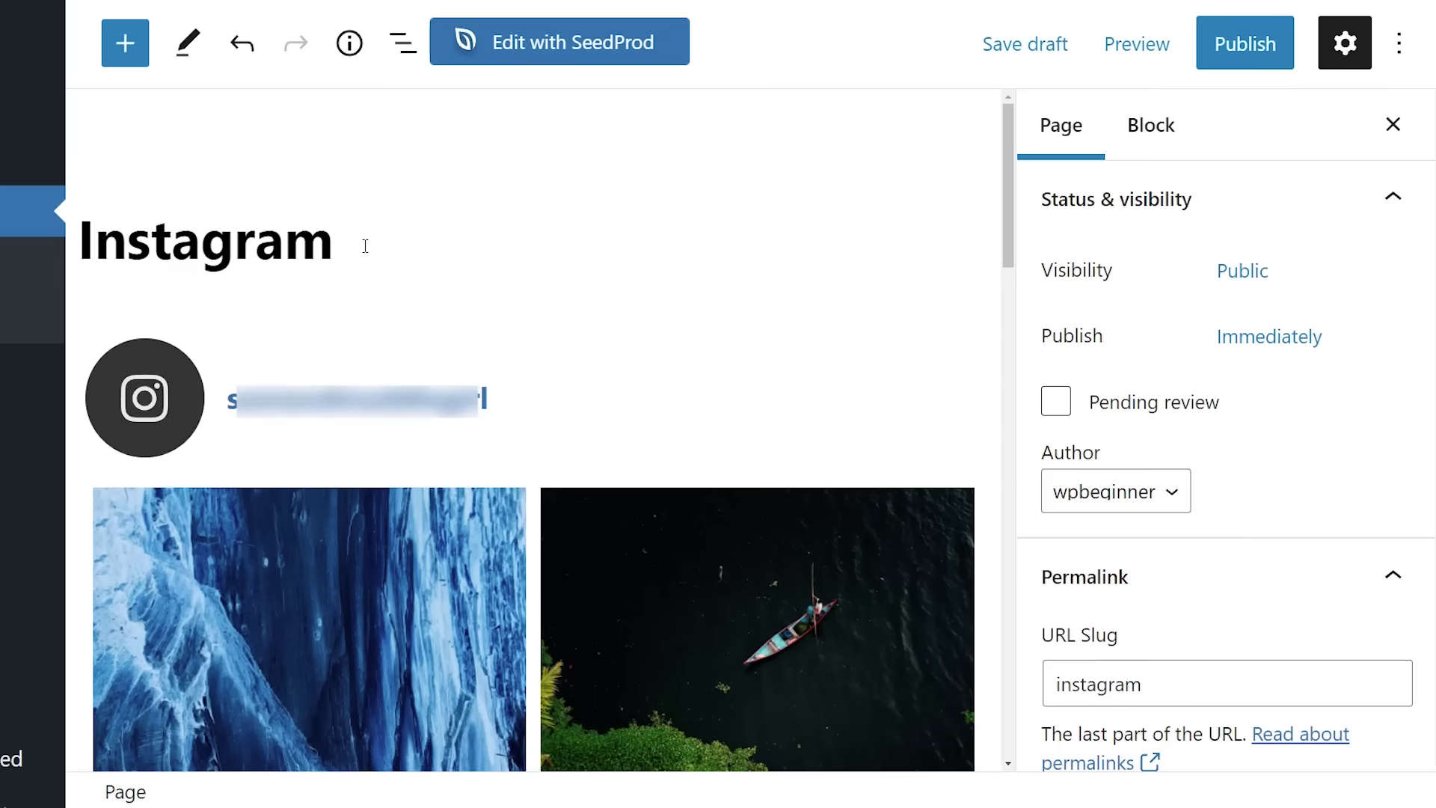
pyautogui.scroll(-1, 930, 329)
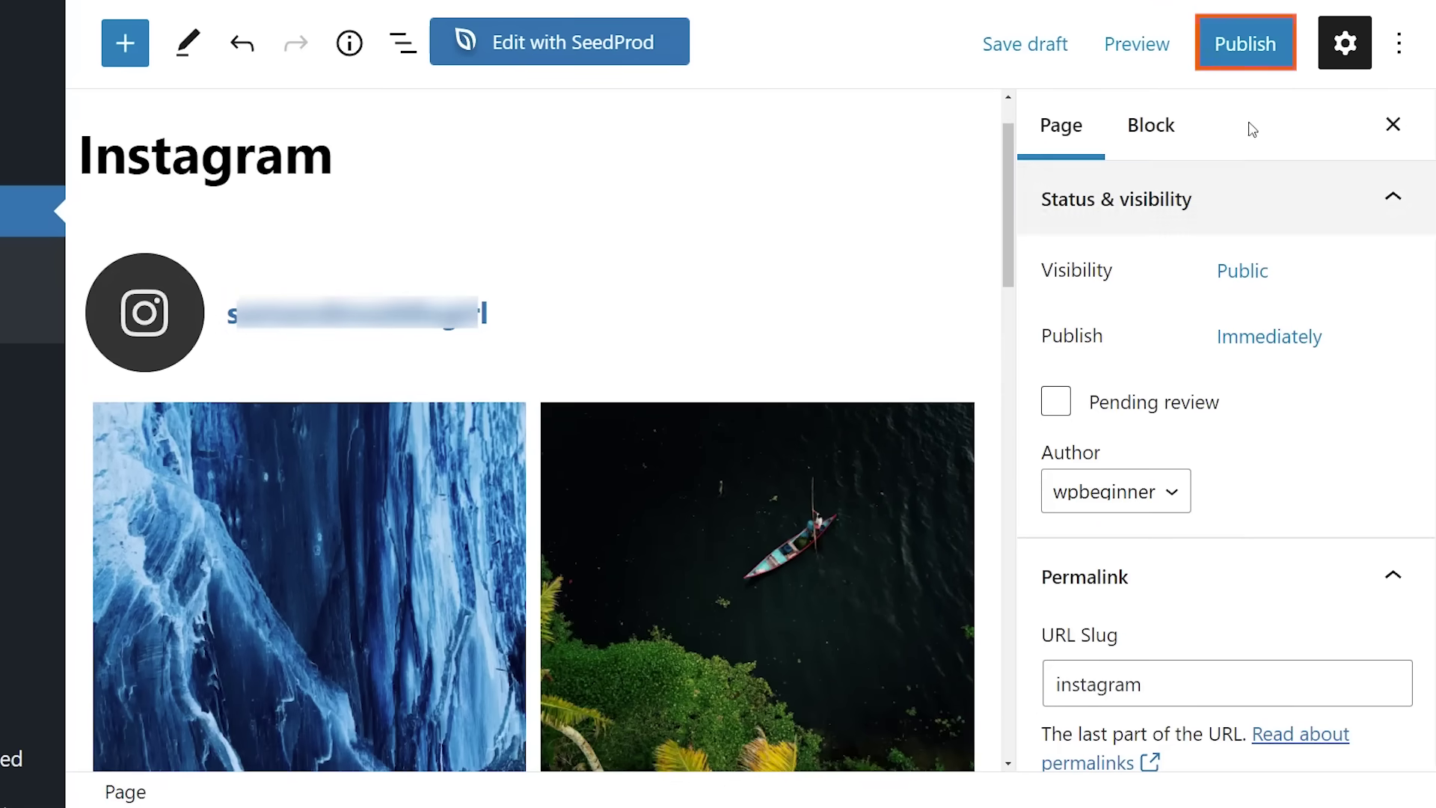
pyautogui.click(1219, 43)
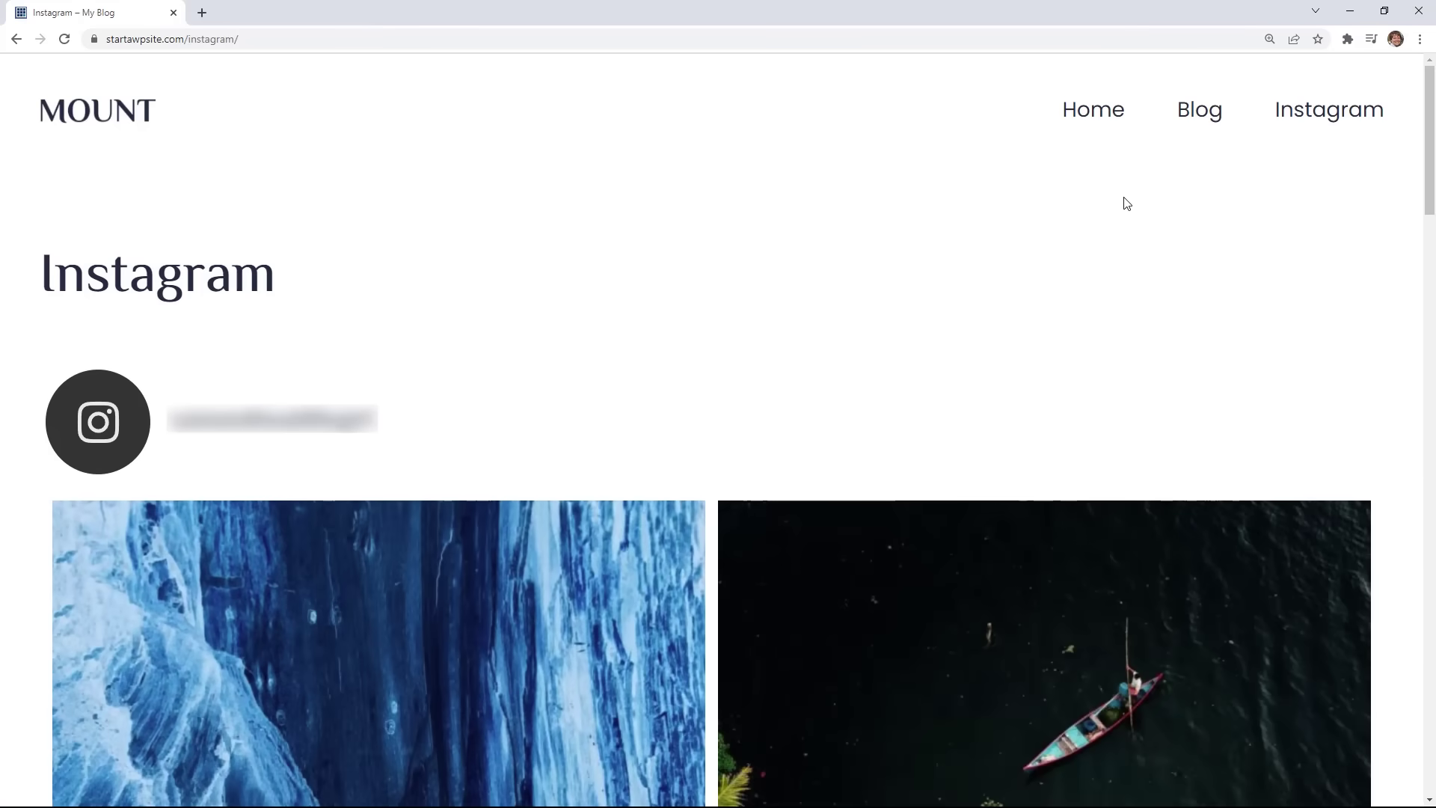
pyautogui.scroll(-5, 1138, 232)
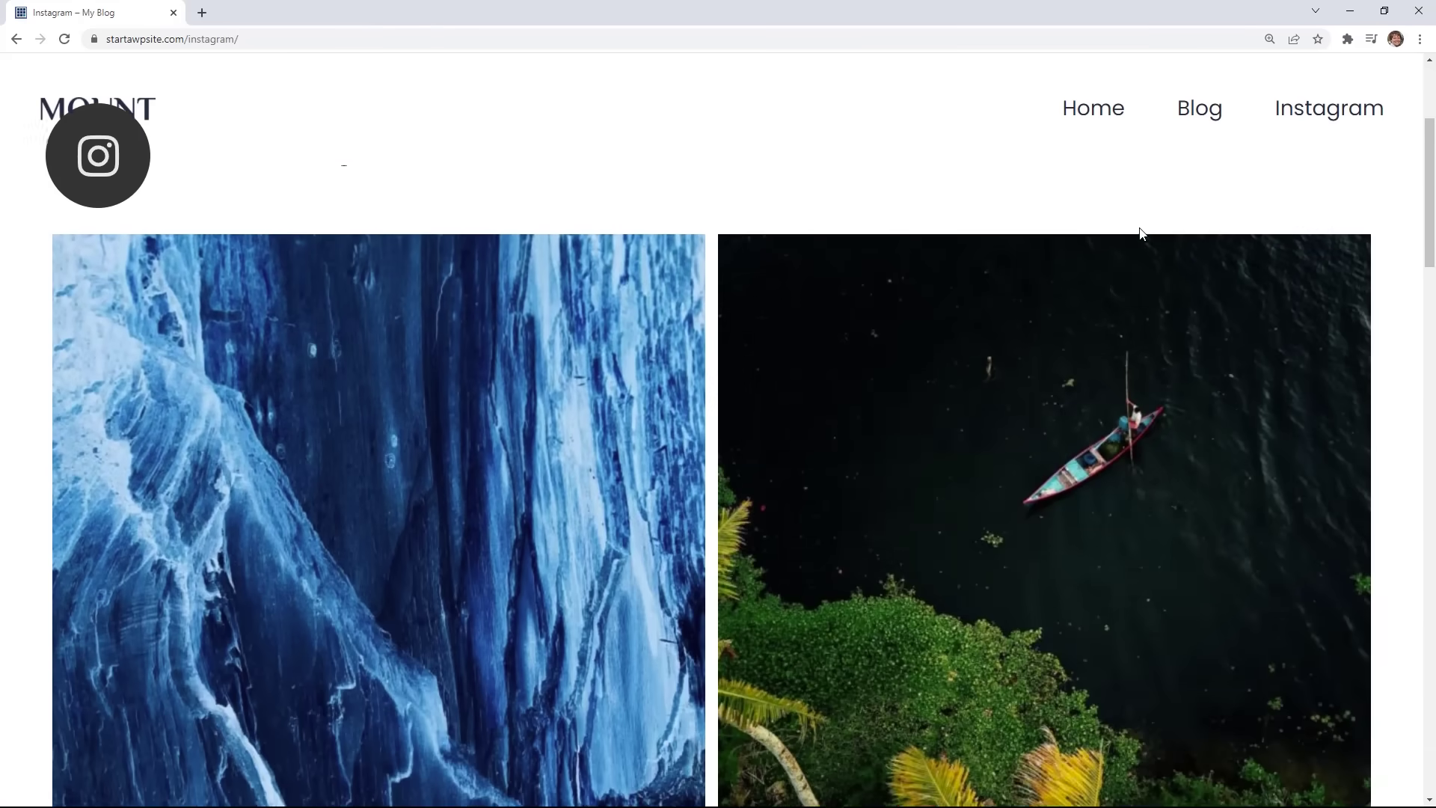
pyautogui.scroll(-1, 1138, 234)
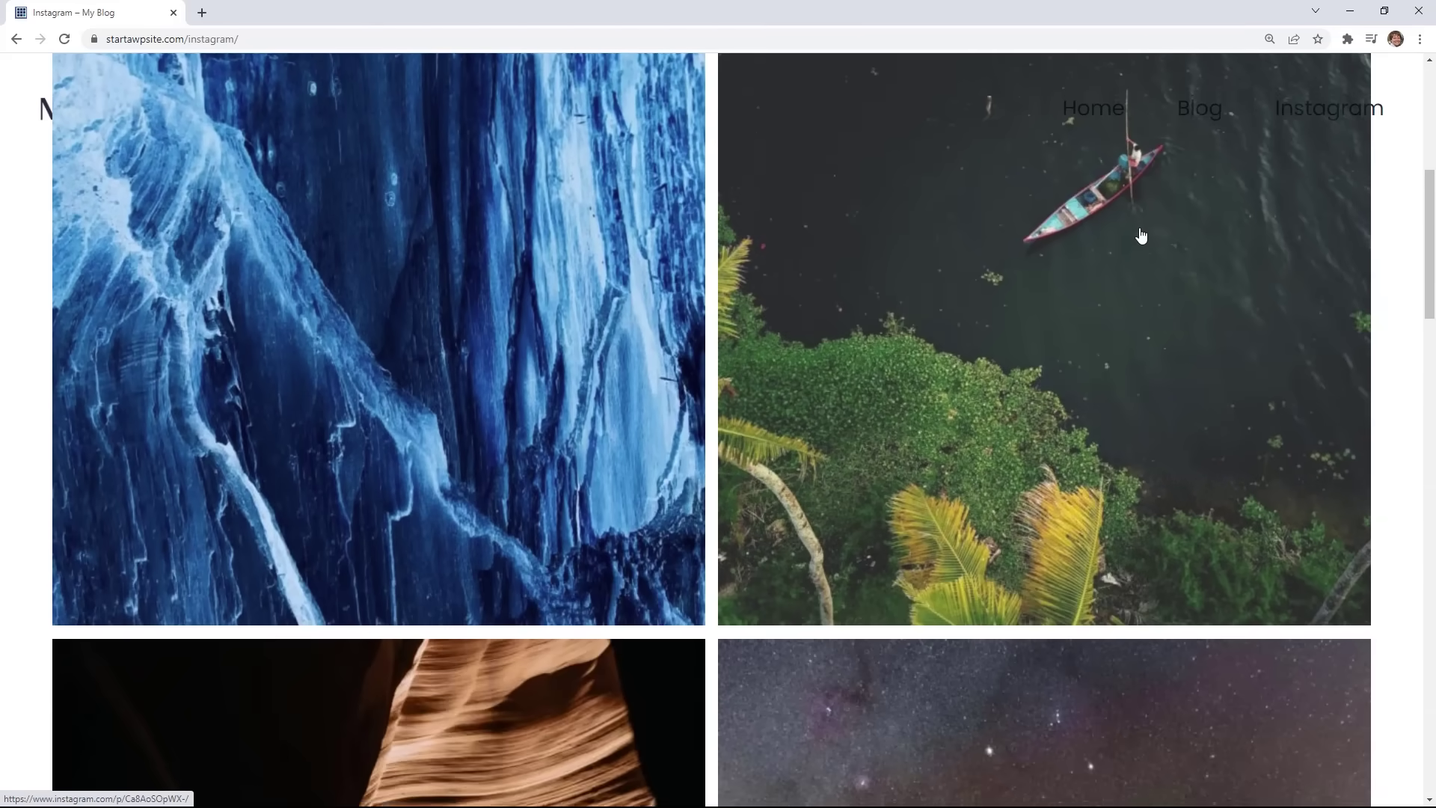